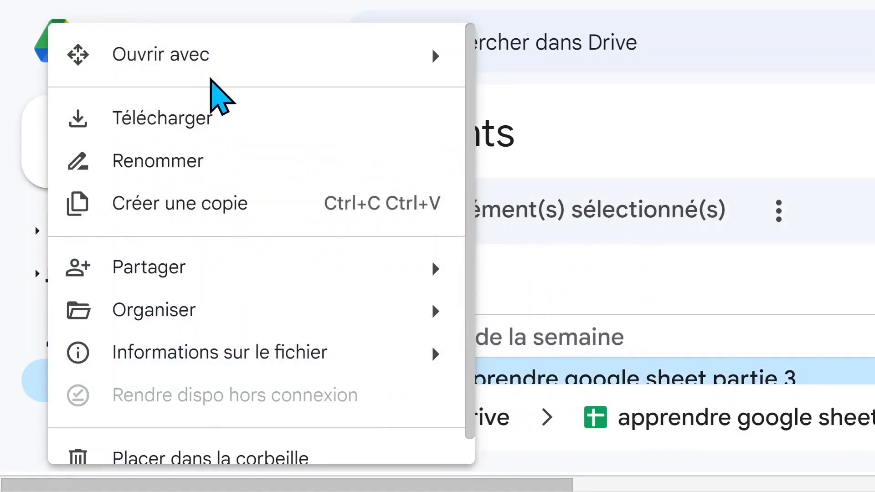
Create a copy of the spreadsheet "apprendre google sheet partie 3" in Drive.
mouse_move(220, 61)
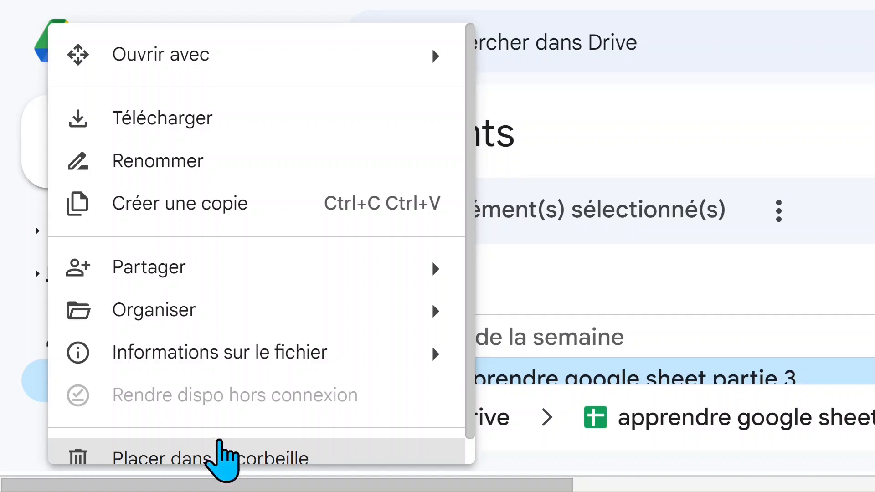
click(828, 82)
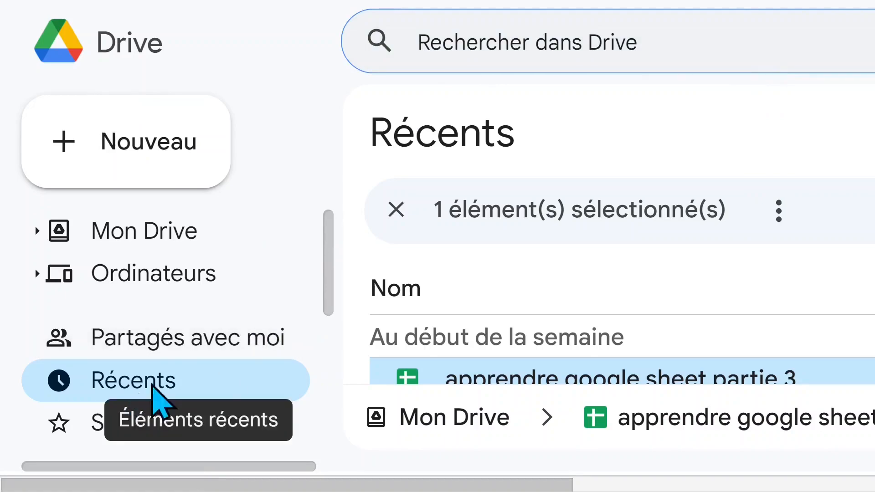
right_click(626, 381)
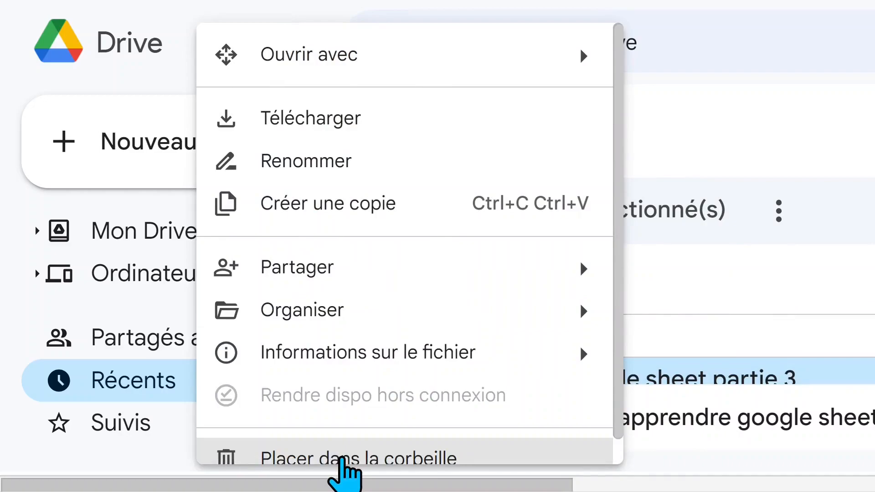
mouse_move(381, 356)
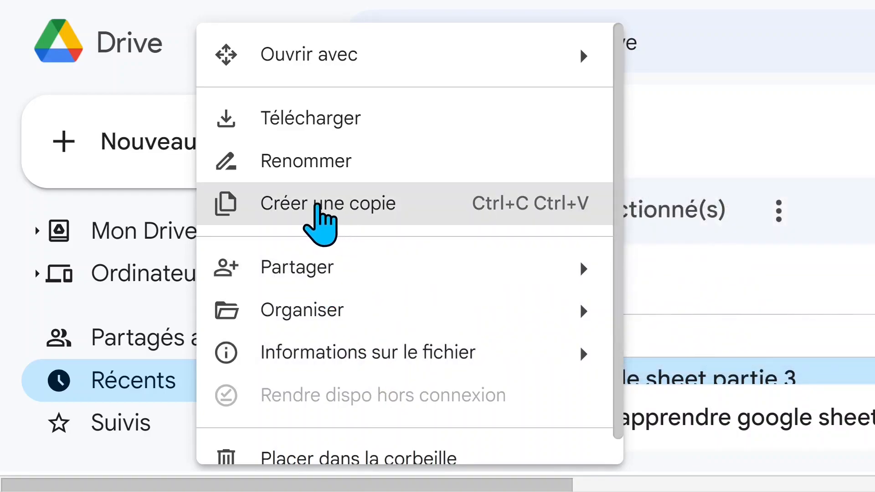
click(316, 206)
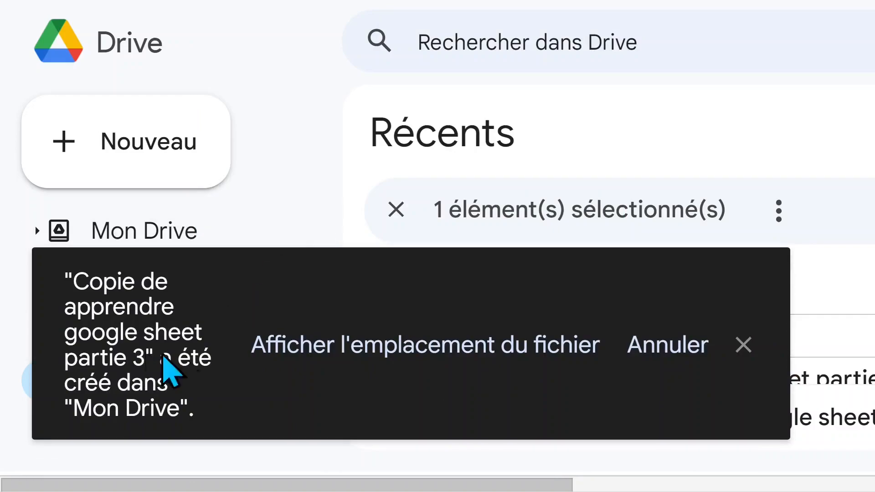
Show where the copied file is stored and open "Copie de apprendre google sheet partie 3".
click(370, 357)
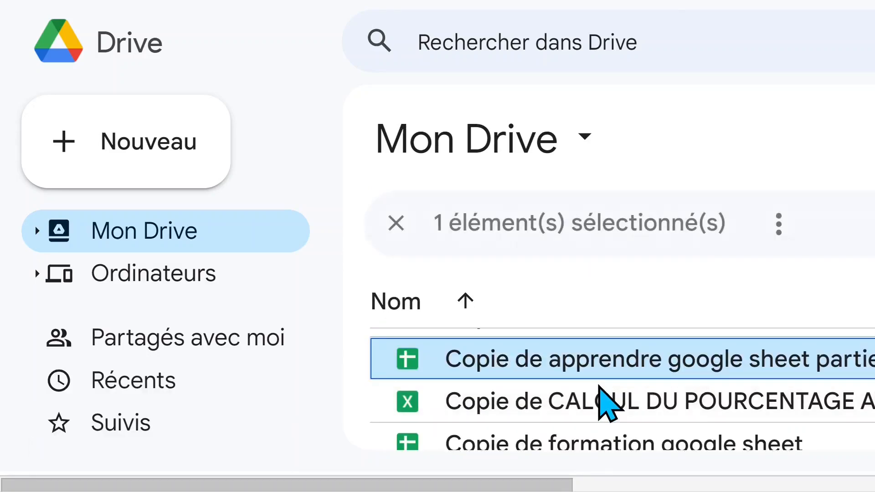
scroll(598, 385, down, 5)
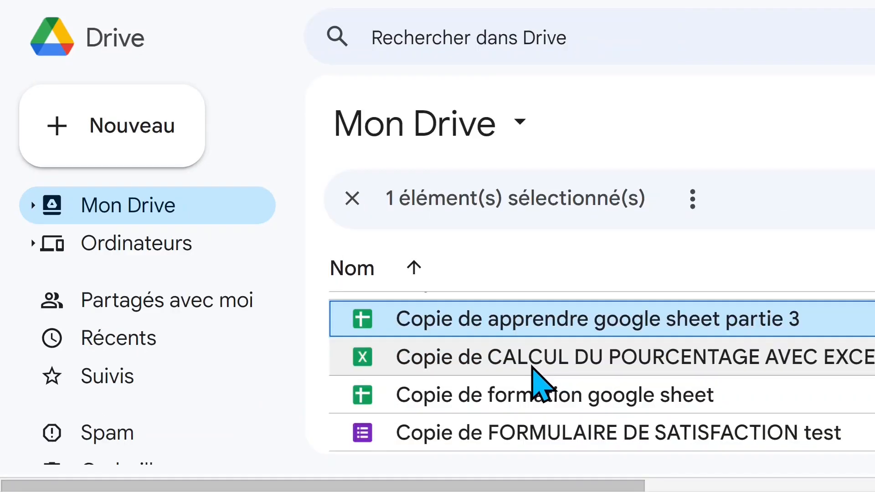
double_click(545, 326)
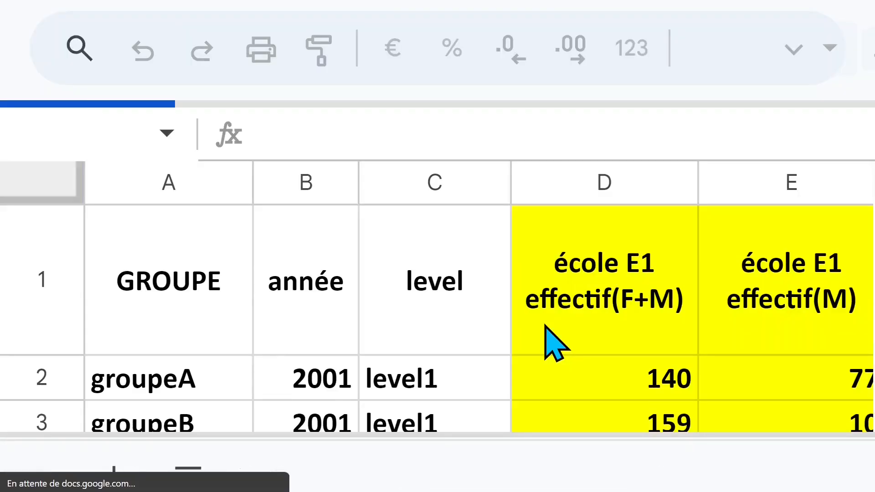
click(385, 331)
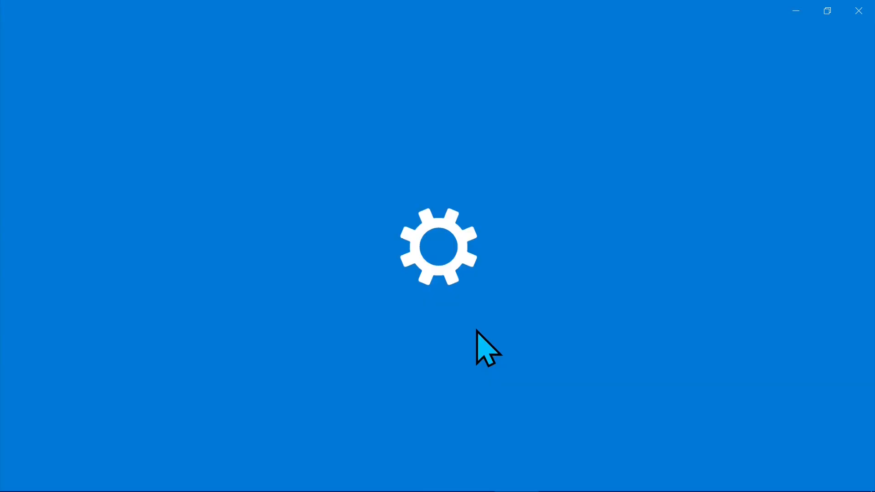
Set the main display's app and text scaling to 125% (recommended) in Windows Settings, and close Settings.
scroll(463, 357, down, 3)
scroll(463, 383, down, 1)
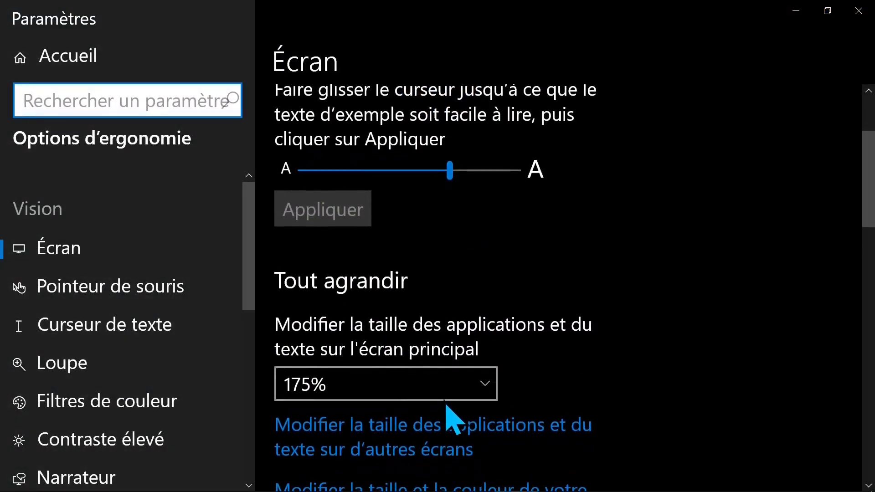
click(449, 392)
click(379, 317)
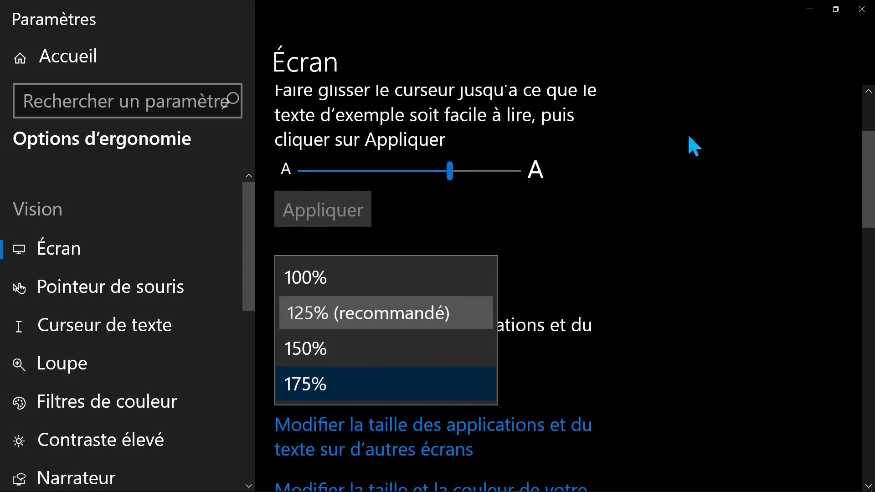
click(863, 16)
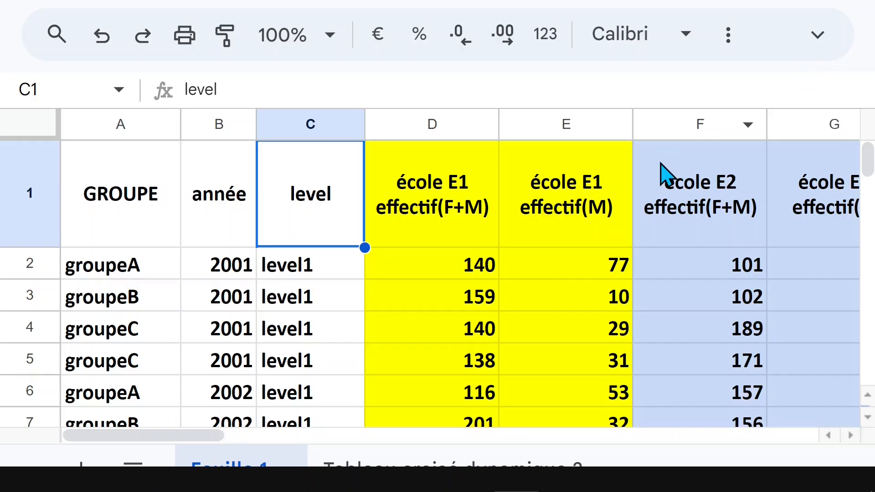
Fill cell E2 with the value from the cell to its left, D2.
click(576, 270)
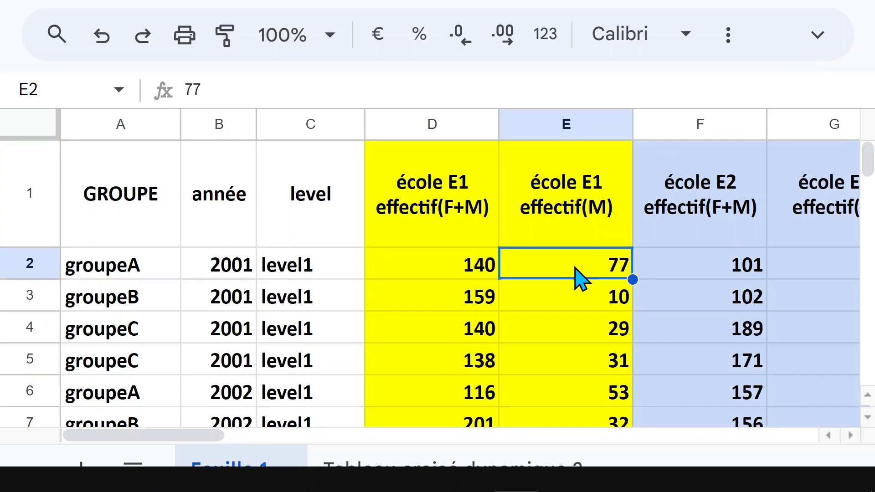
key(ctrl+r)
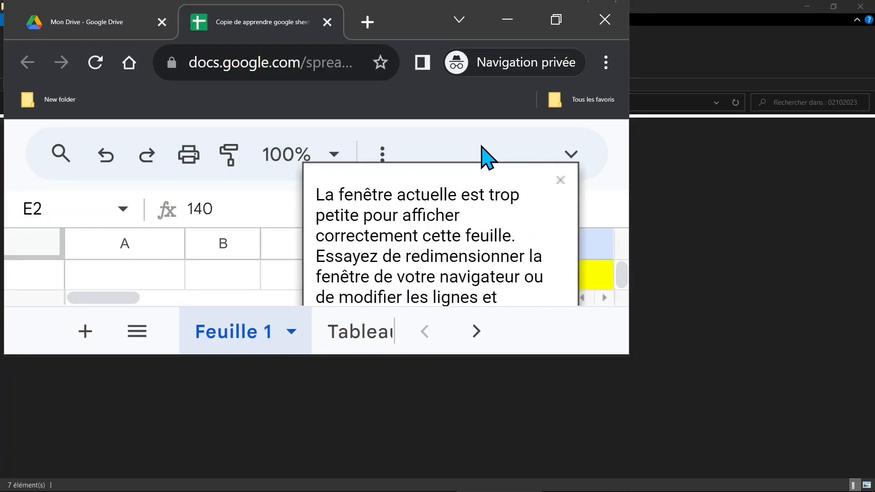
Zoom the browser page out two levels and maximise the browser window.
key(ctrl+minus)
key(ctrl+minus)
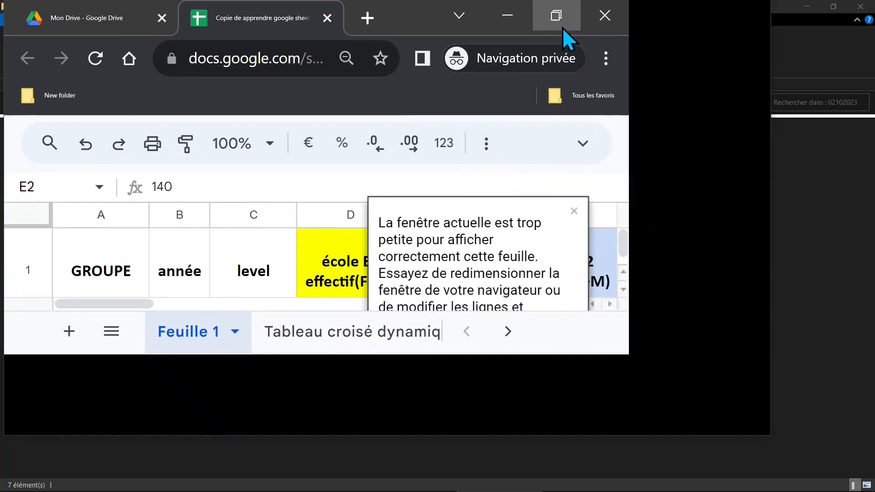
click(559, 22)
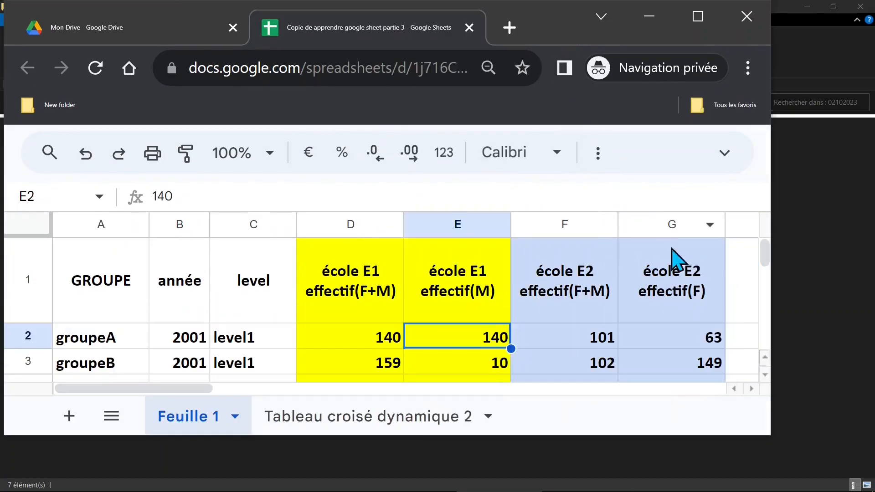
click(697, 17)
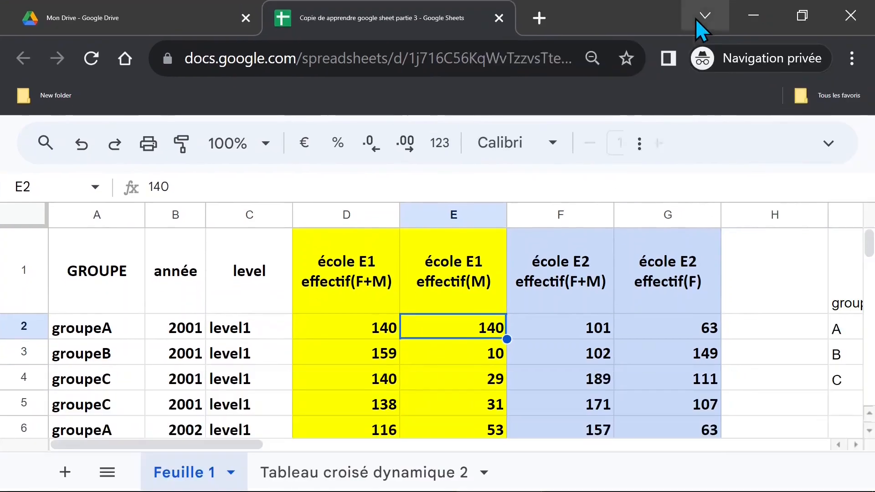
click(437, 296)
click(339, 299)
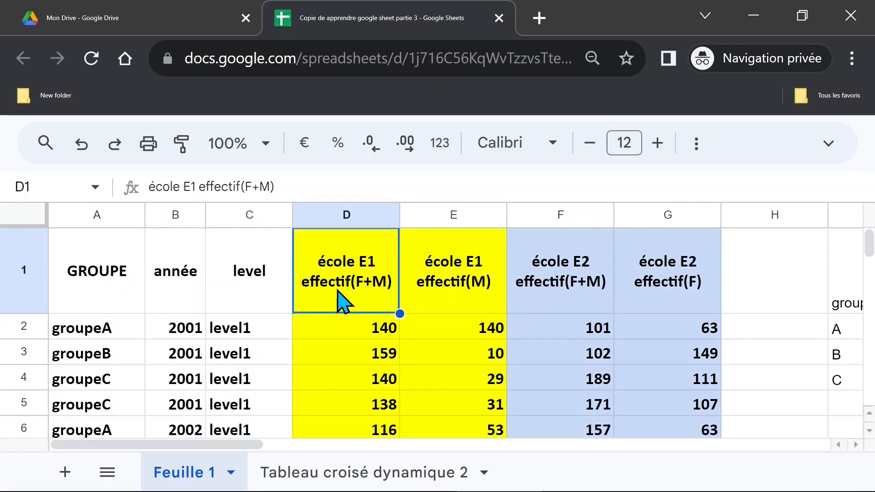
scroll(405, 319, down, 3)
scroll(405, 319, up, 3)
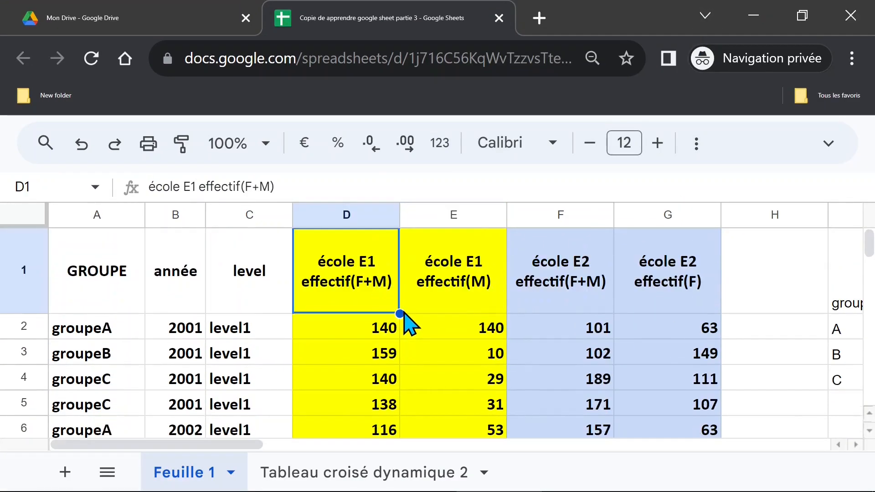
Delete the sheet "Tableau croisé dynamique 2" from the spreadsheet.
click(483, 472)
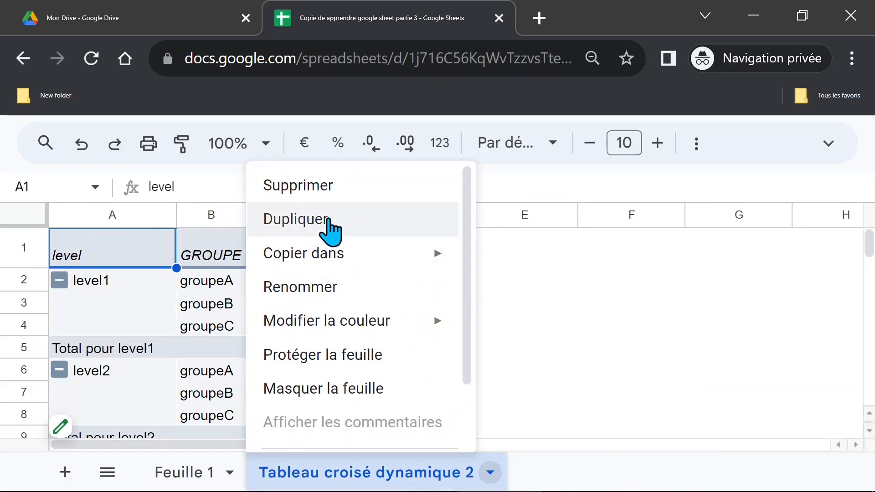
click(324, 188)
click(656, 351)
click(445, 335)
Delete columns I through Z, including the groupe list and the COUNTIF formulas, from Feuille 1.
click(569, 334)
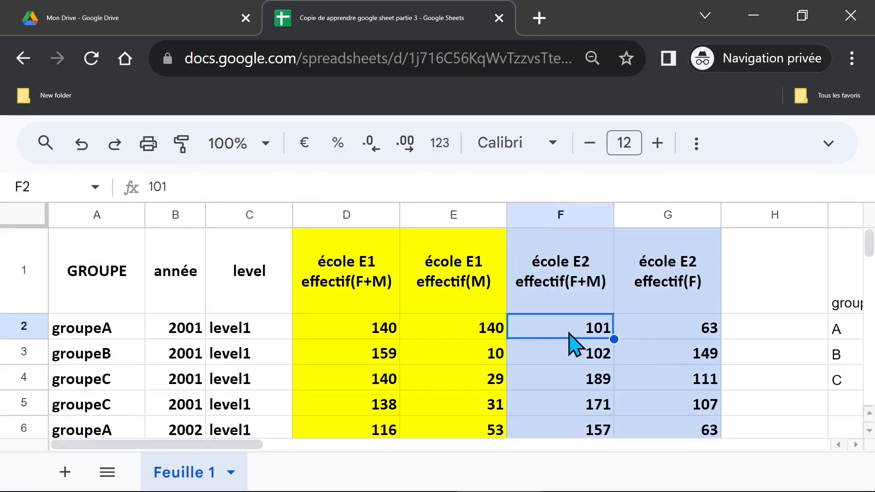
key(Right)
key(Right)
key(Right)
key(Right)
key(Right)
key(Left)
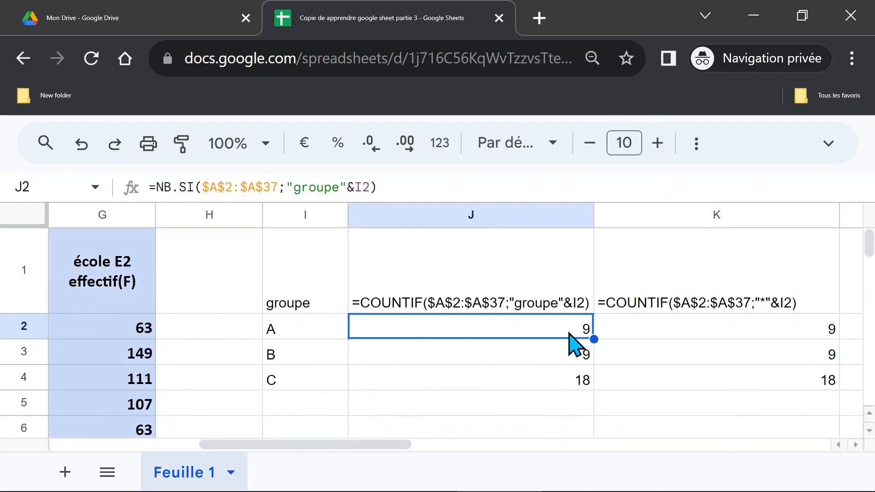
key(Left)
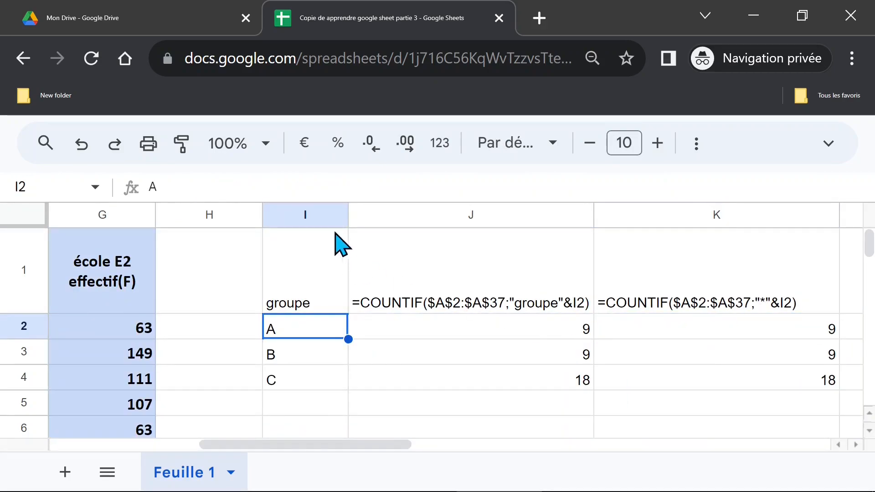
click(306, 214)
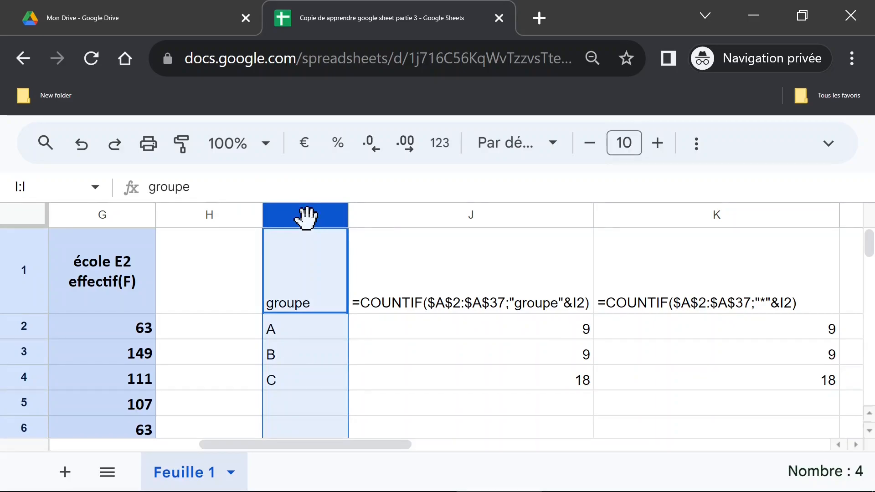
key(ctrl+shift+Right)
key(ctrl+shift+Right)
key(ctrl+shift+Right)
key(ctrl+shift+Right)
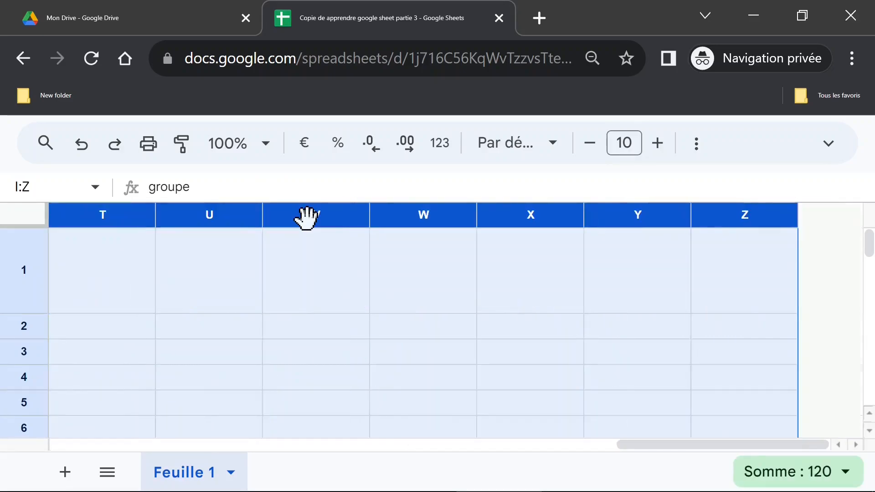
right_click(306, 218)
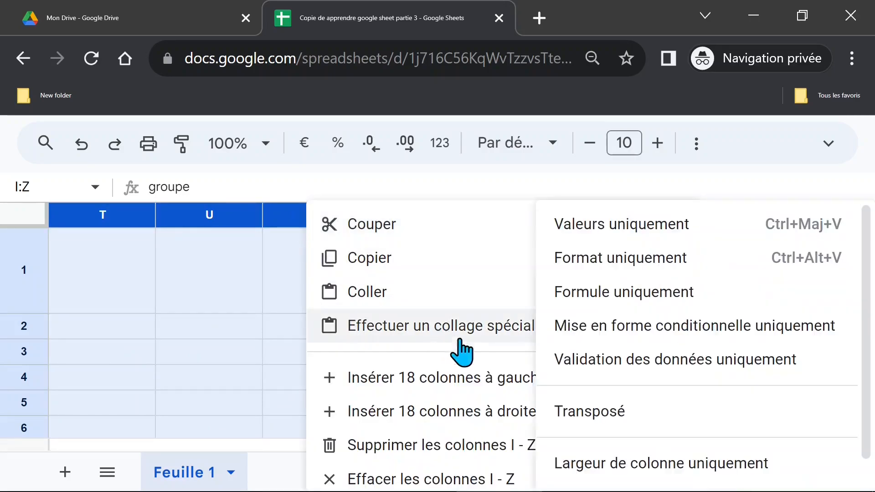
click(493, 450)
Examine the headers and first data rows of the table in Feuille 1.
click(597, 326)
click(384, 331)
scroll(456, 351, down, 3)
scroll(451, 350, up, 3)
click(286, 327)
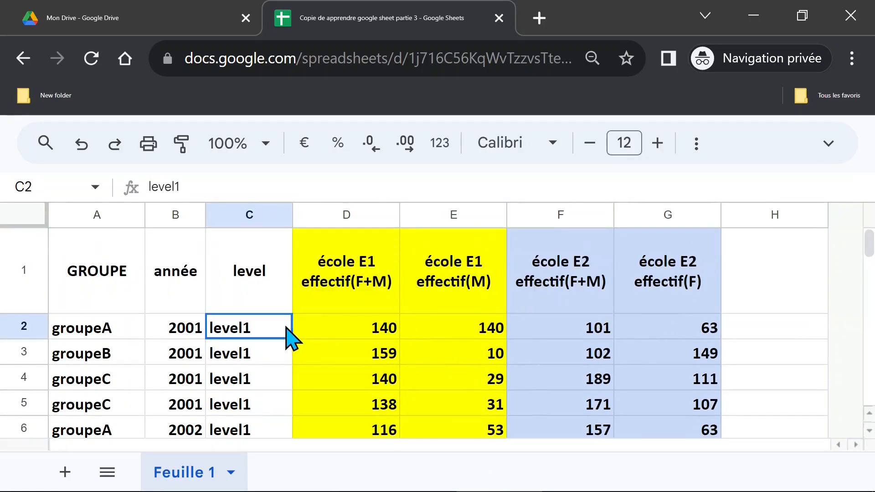
click(305, 308)
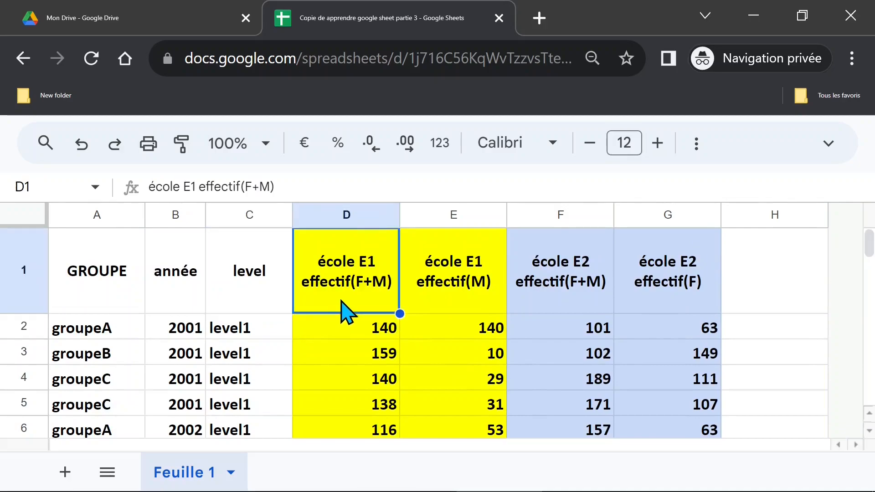
click(476, 289)
click(562, 293)
click(280, 299)
click(286, 332)
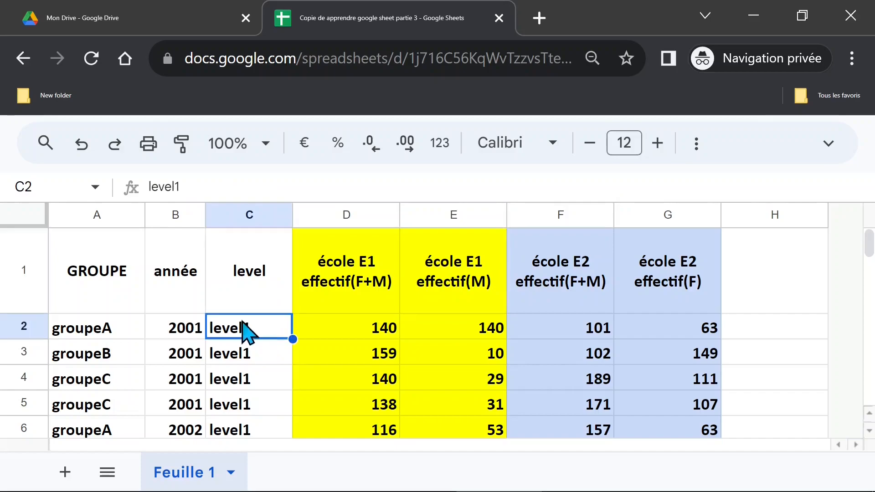
click(201, 310)
click(97, 338)
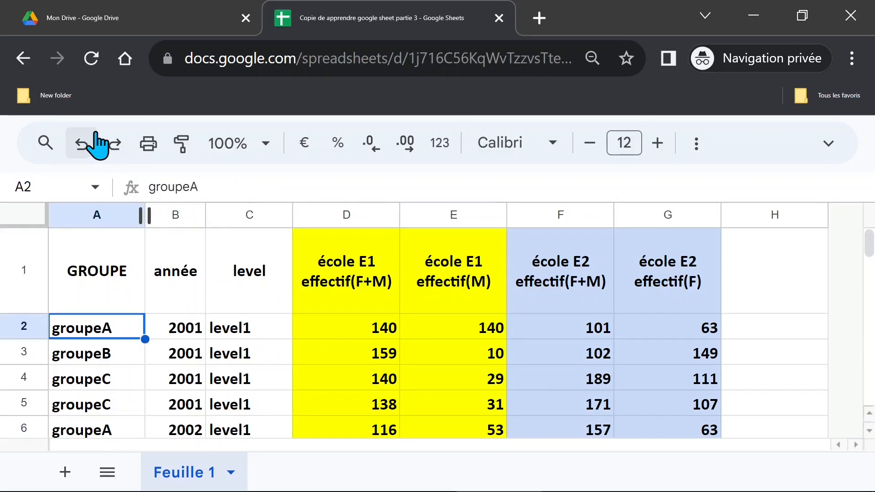
Switch the browser to full screen and display the spreadsheet's hidden menu bar.
key(F11)
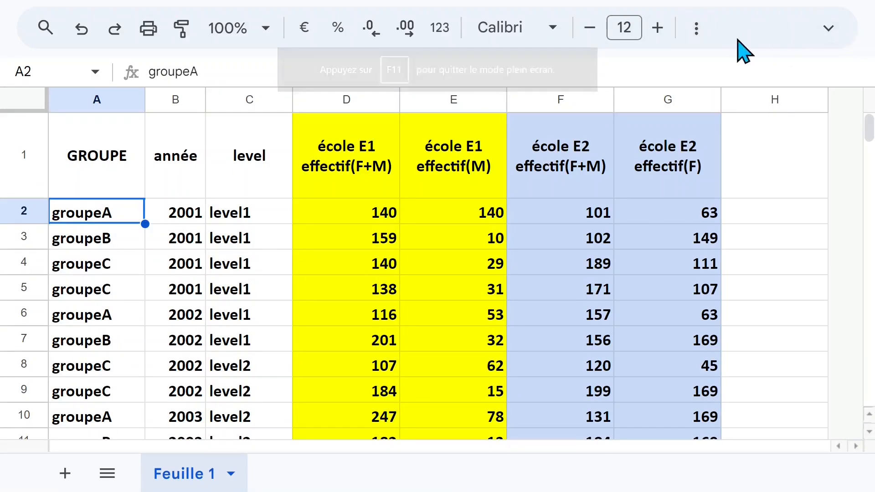
click(697, 38)
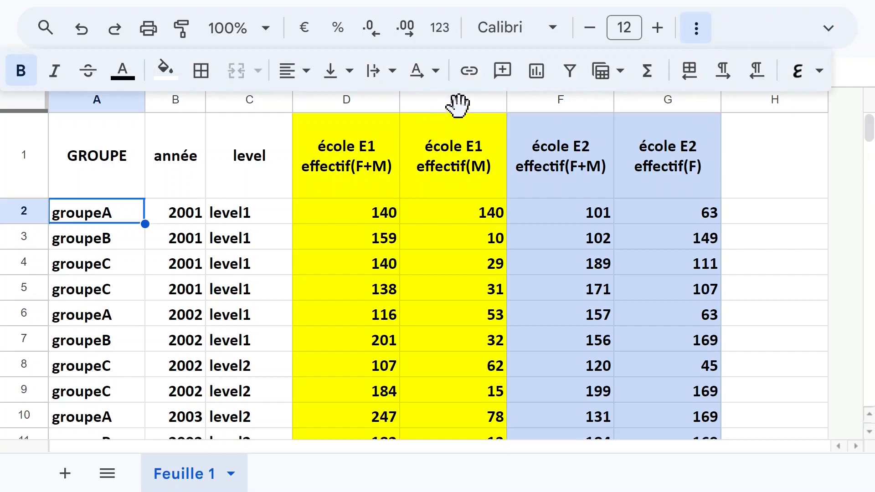
click(354, 176)
click(544, 196)
click(828, 29)
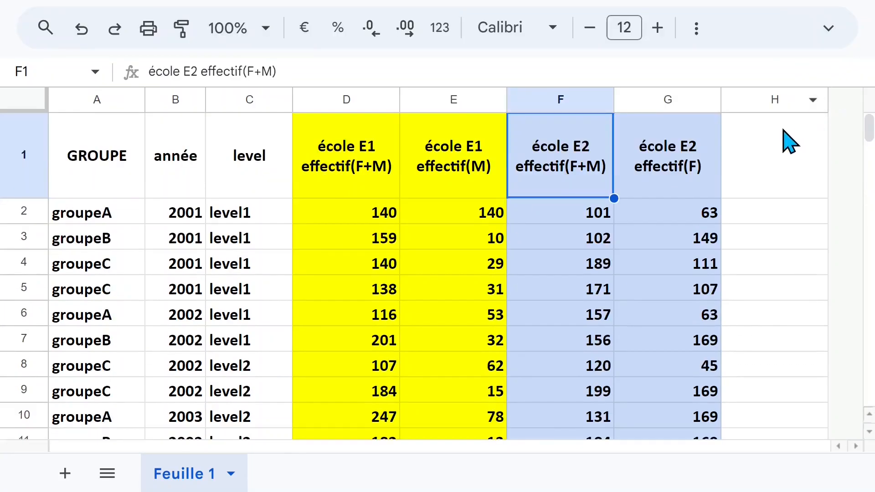
click(828, 28)
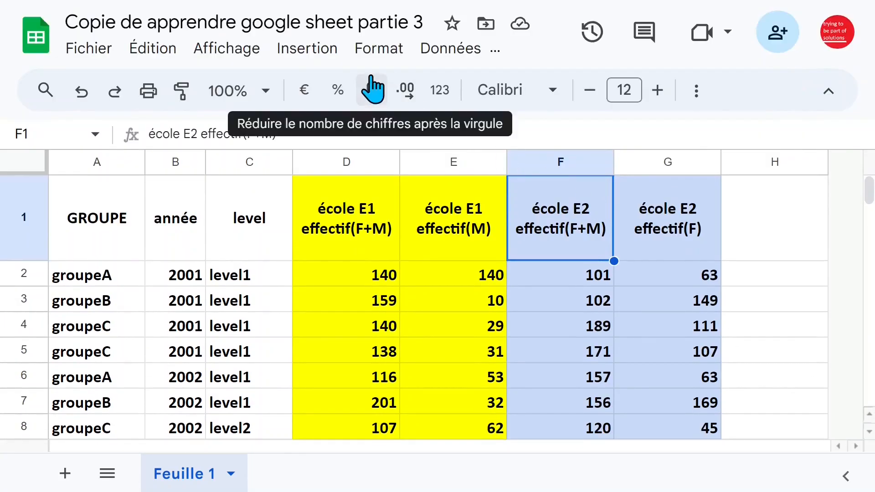
Insert a pivot table based on the range 'Feuille 1'!A1:G37 into a new sheet.
click(322, 53)
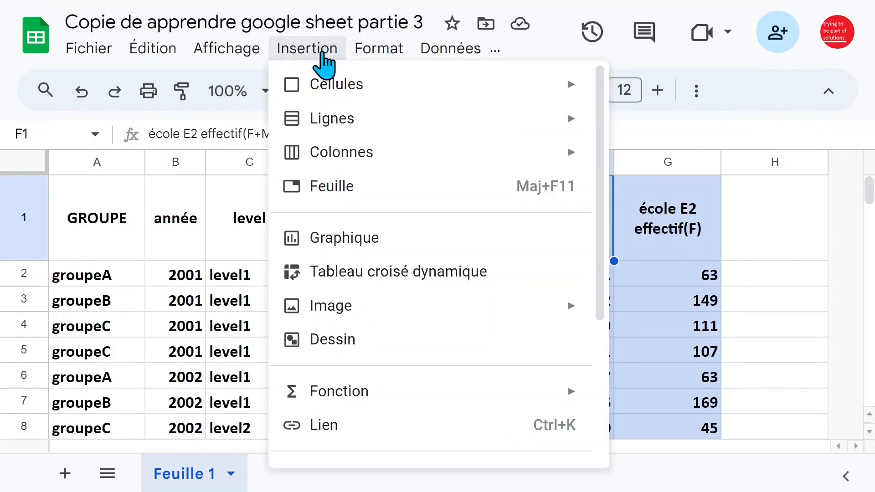
click(391, 274)
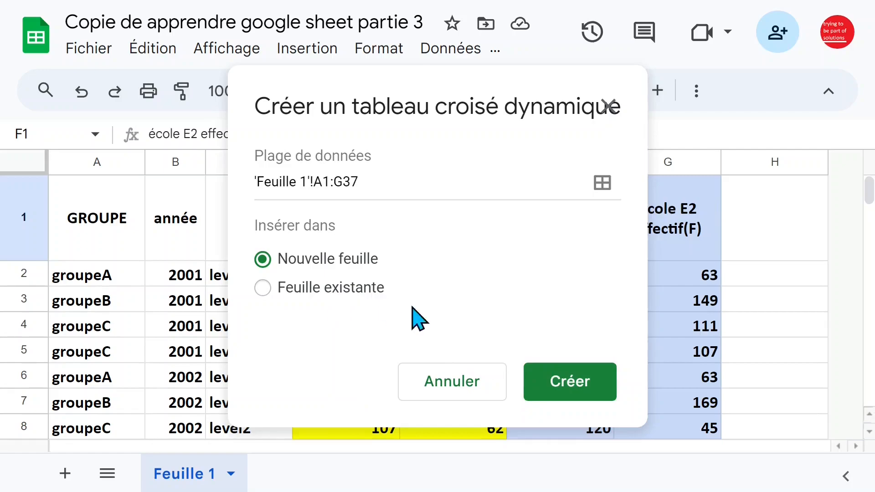
click(563, 385)
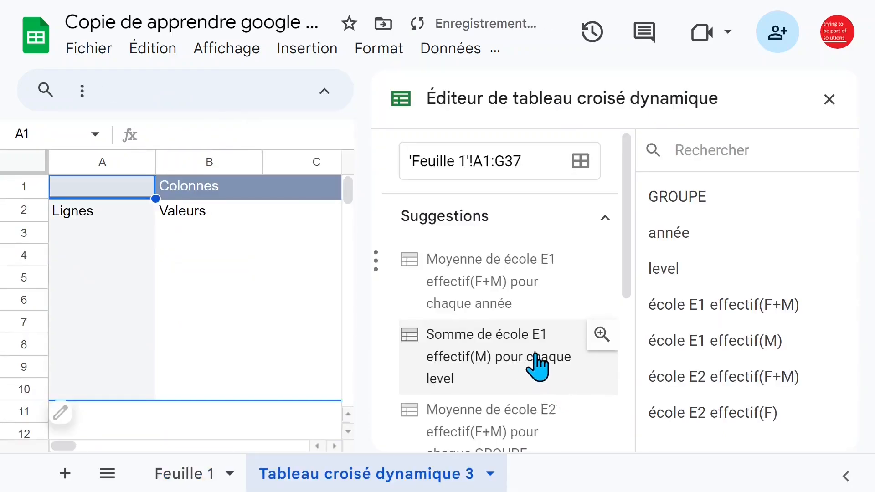
Rename the new pivot table sheet as tcd1.
click(488, 473)
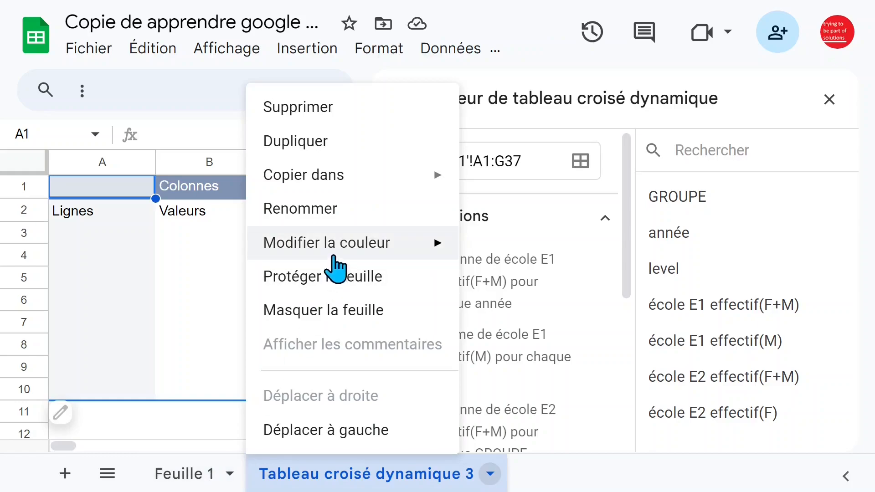
click(330, 219)
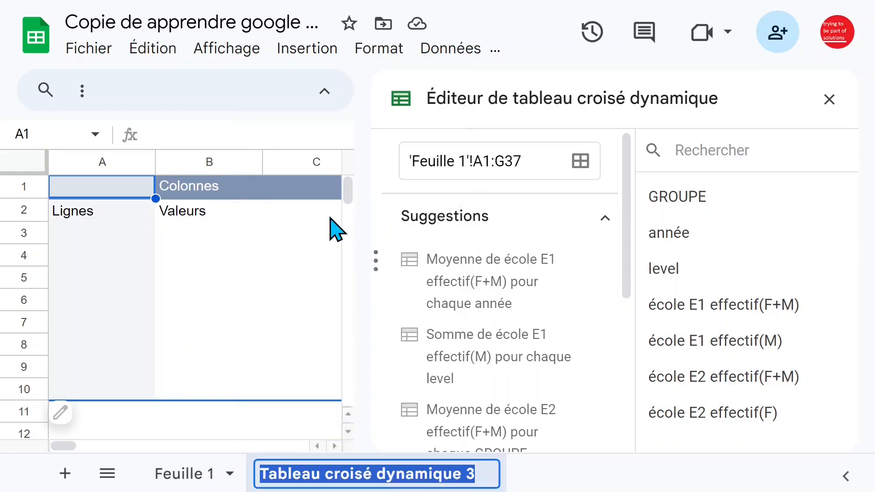
text(tcd)
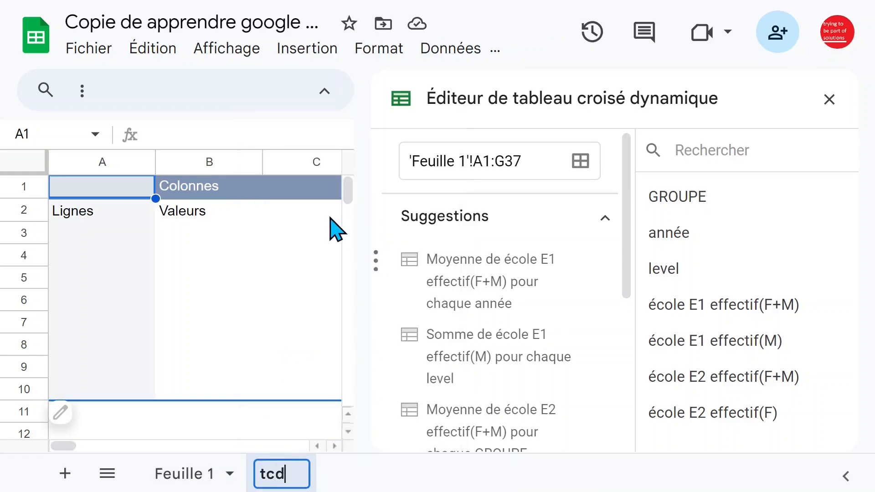
key(Return)
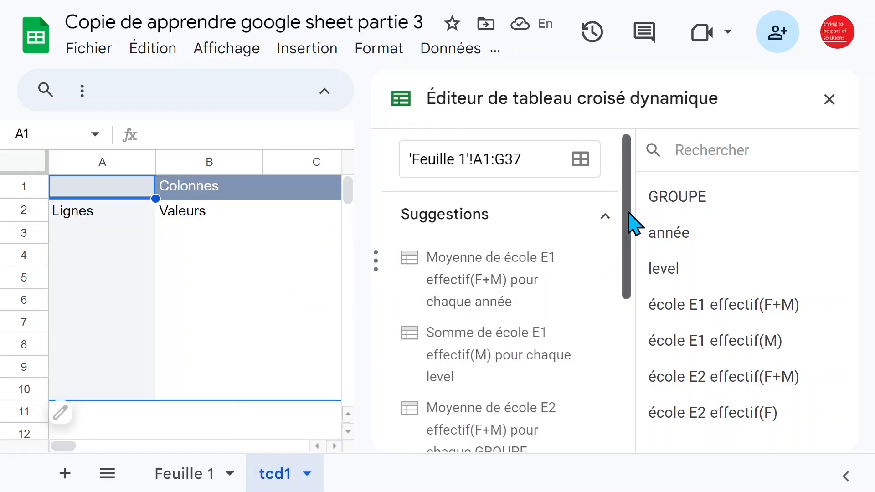
Add the GROUPE field to the rows of the pivot table.
scroll(629, 225, down, 1)
drag(627, 231, 628, 331)
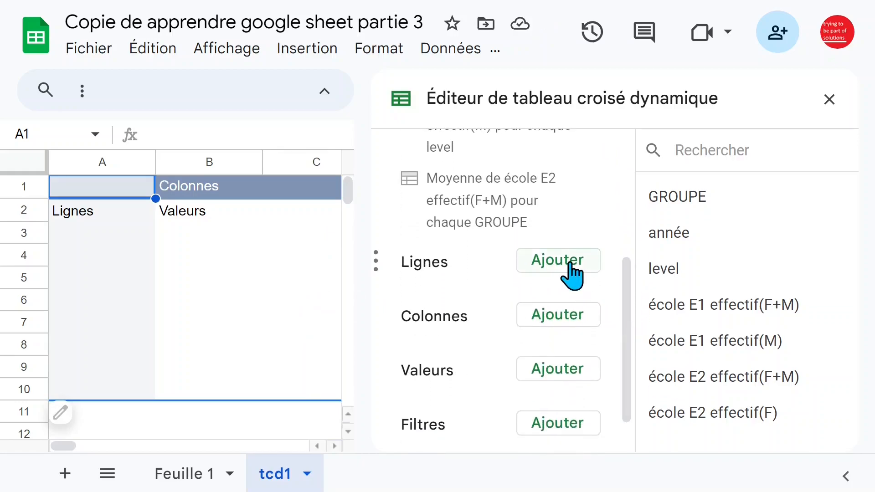
drag(632, 286, 631, 304)
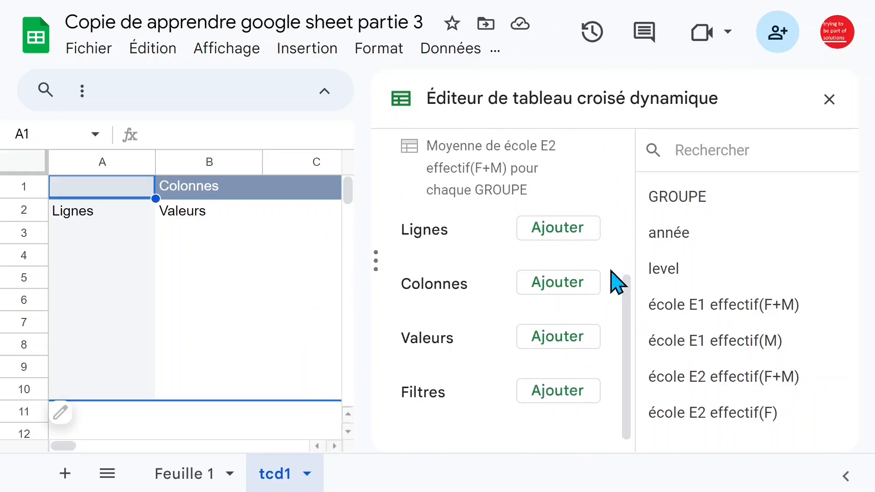
click(563, 242)
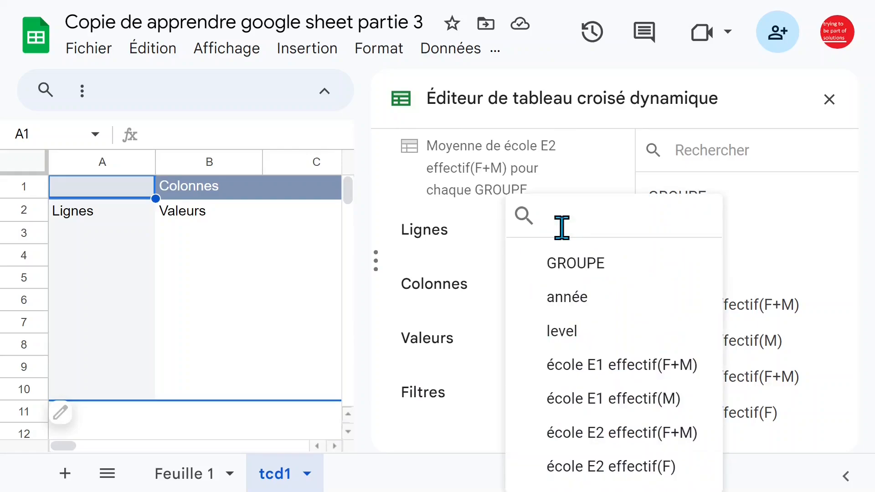
click(574, 269)
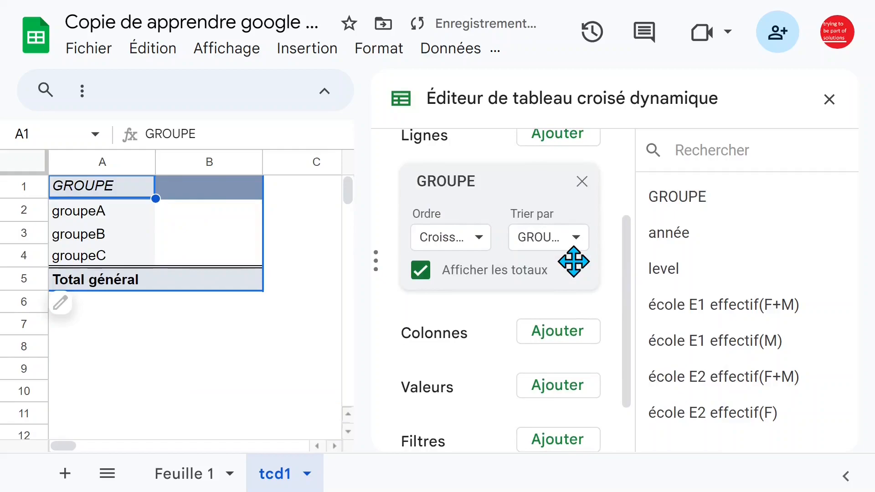
Add GROUPE as the value field of the pivot table so each group's entries are counted.
drag(622, 246, 633, 308)
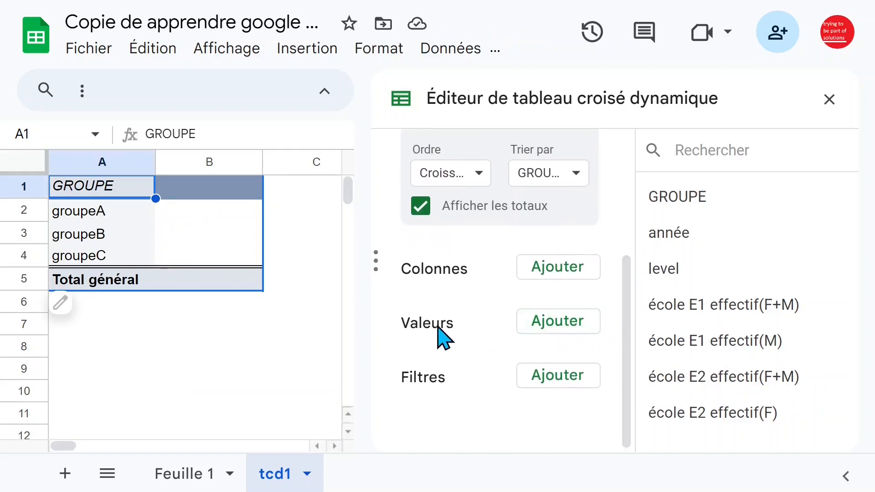
click(571, 324)
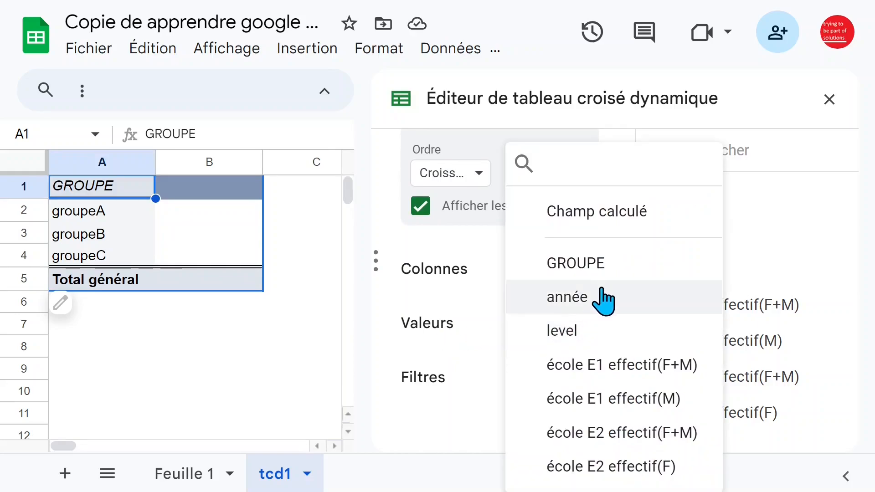
click(601, 269)
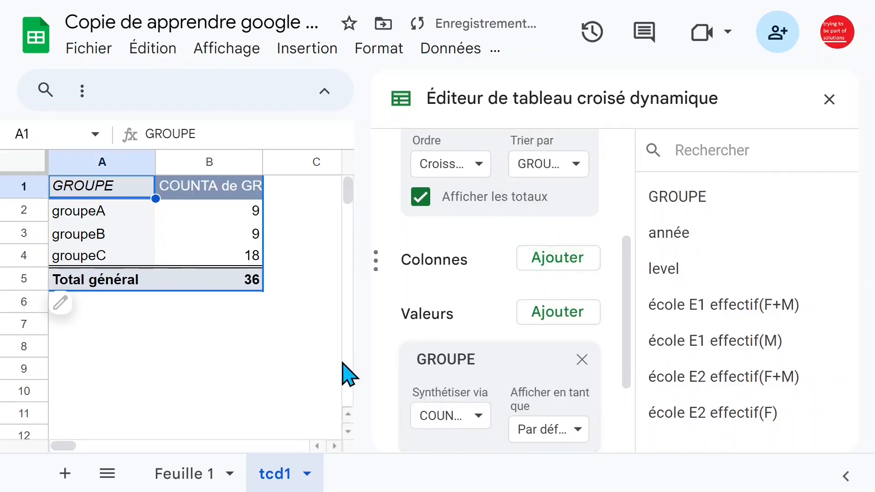
Fit the width of column B to the pivot table's count header.
scroll(351, 366, down, 3)
click(221, 281)
click(169, 218)
scroll(226, 244, up, 3)
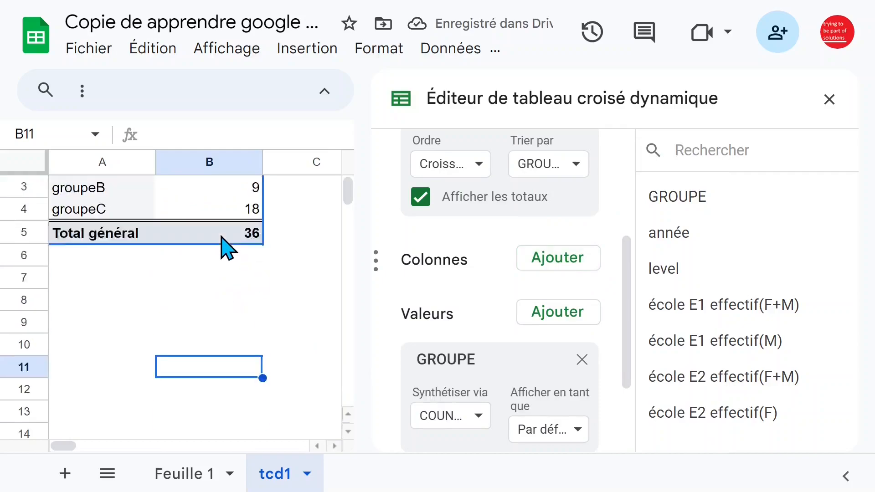
click(203, 235)
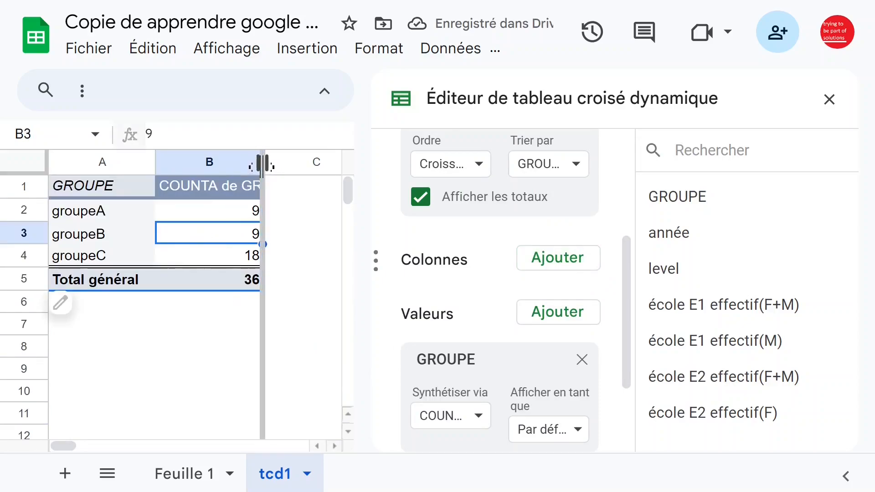
double_click(262, 163)
Compare the counts per group in B2:B4 of tcd1 with the GROUPE column in Feuille 1.
click(233, 213)
click(225, 237)
drag(248, 209, 189, 249)
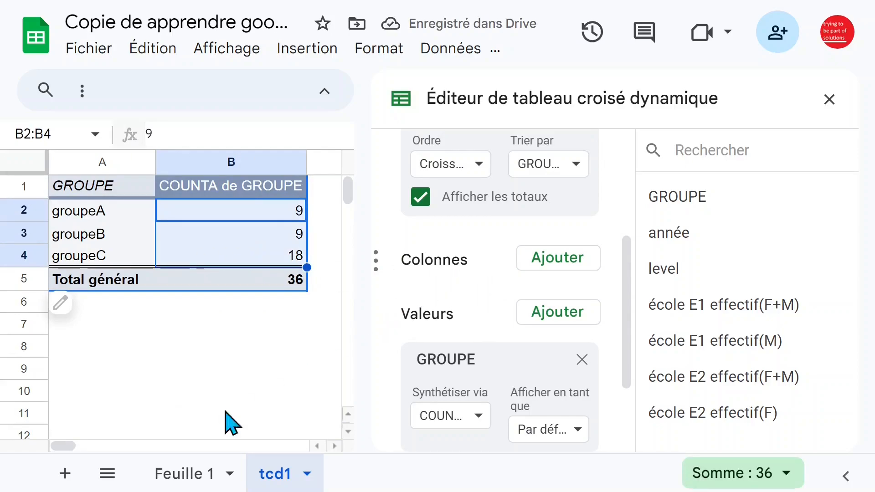
click(203, 475)
click(94, 298)
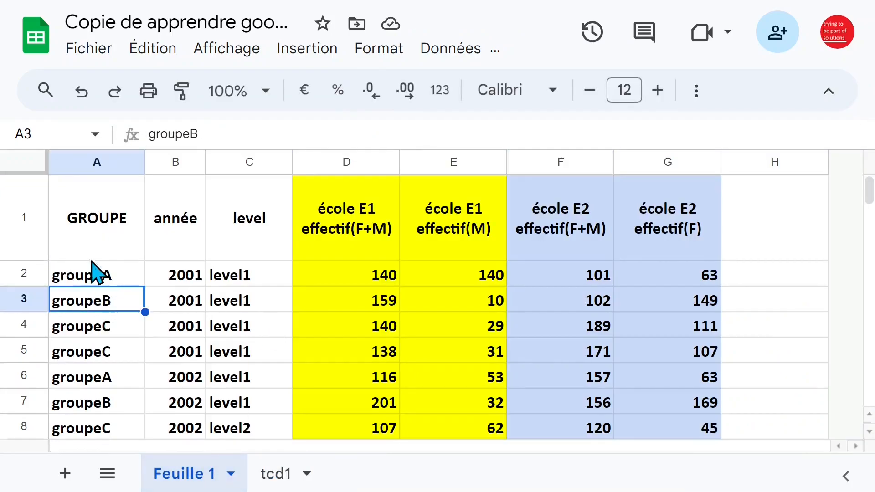
click(91, 163)
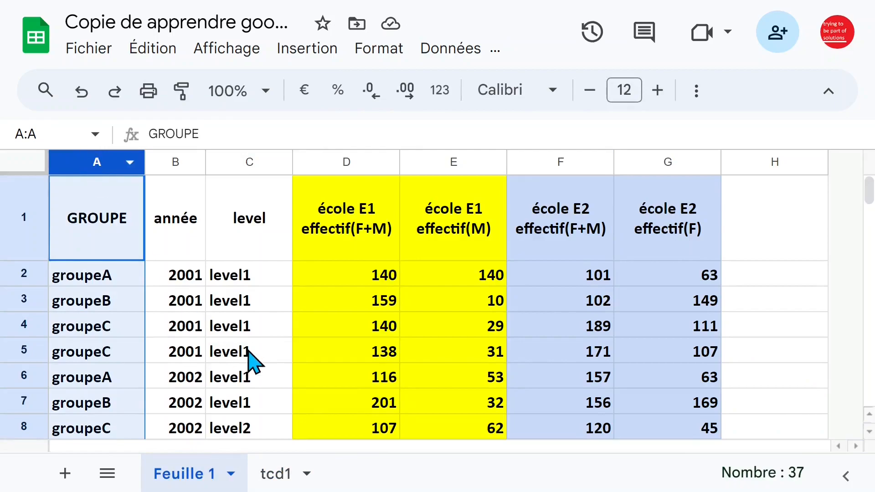
Add the année field to the columns of the tcd1 pivot table and close the pivot table editor.
click(285, 475)
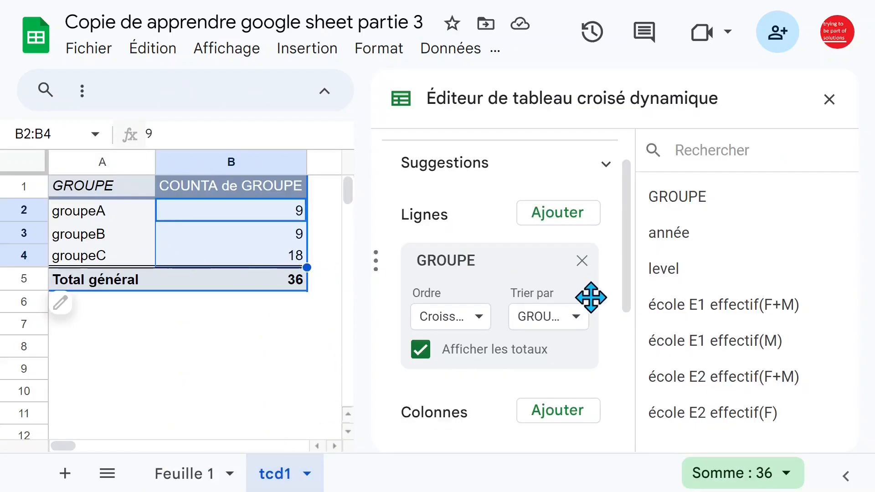
drag(629, 250, 625, 312)
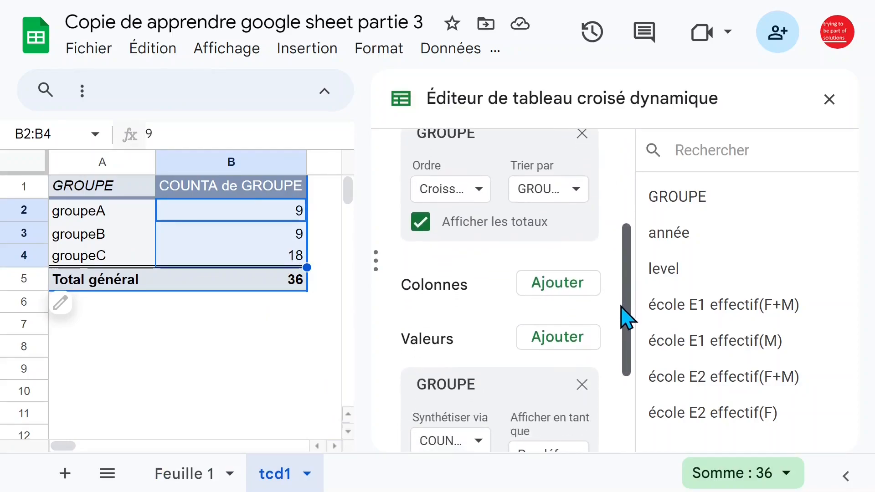
click(548, 286)
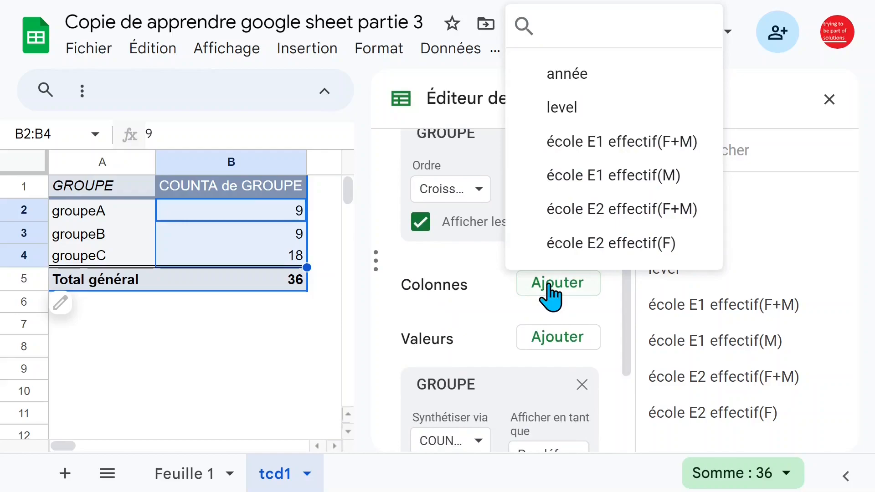
click(596, 84)
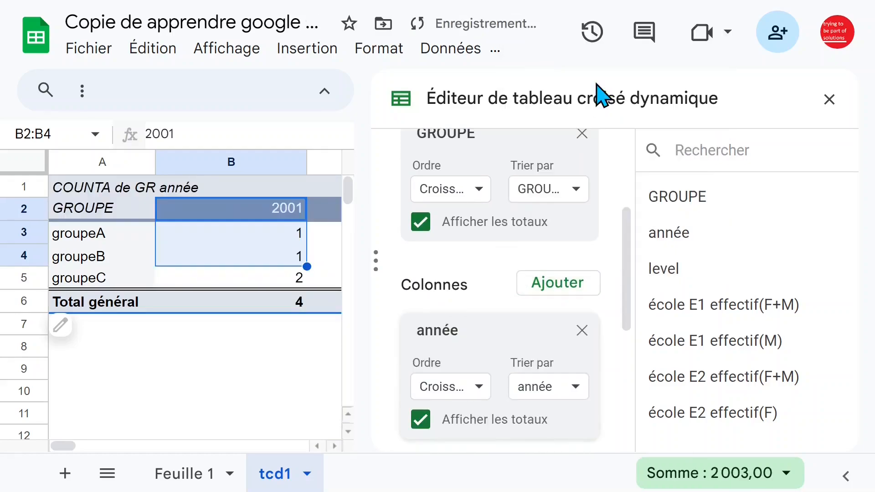
click(828, 100)
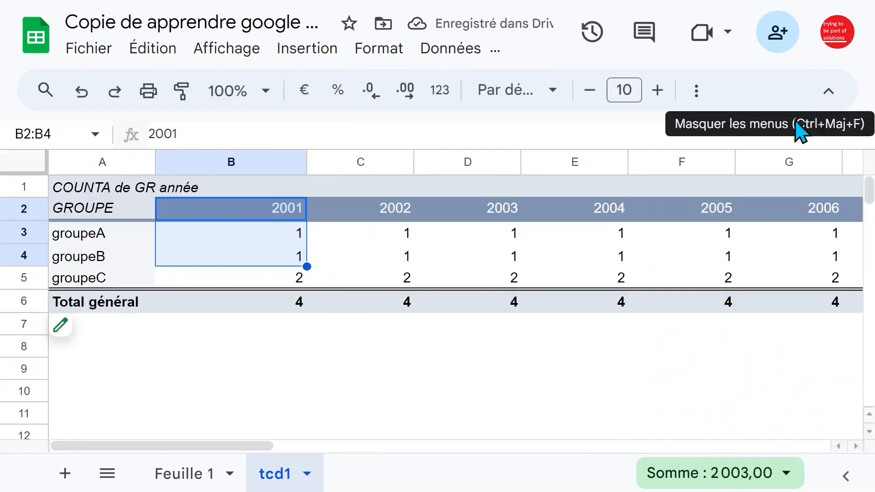
Fit the widths of columns B through K to their contents so all years and the grand total show together.
click(497, 329)
drag(266, 165, 851, 165)
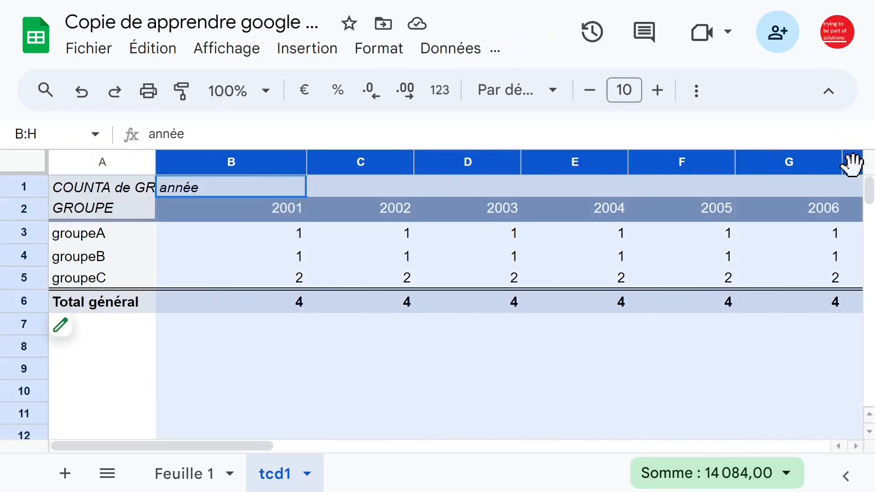
double_click(736, 165)
click(497, 163)
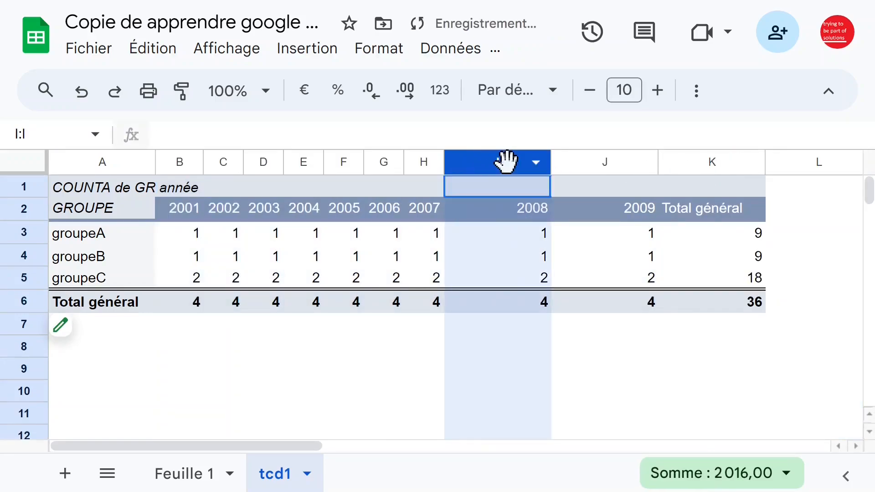
drag(498, 161, 702, 162)
double_click(659, 165)
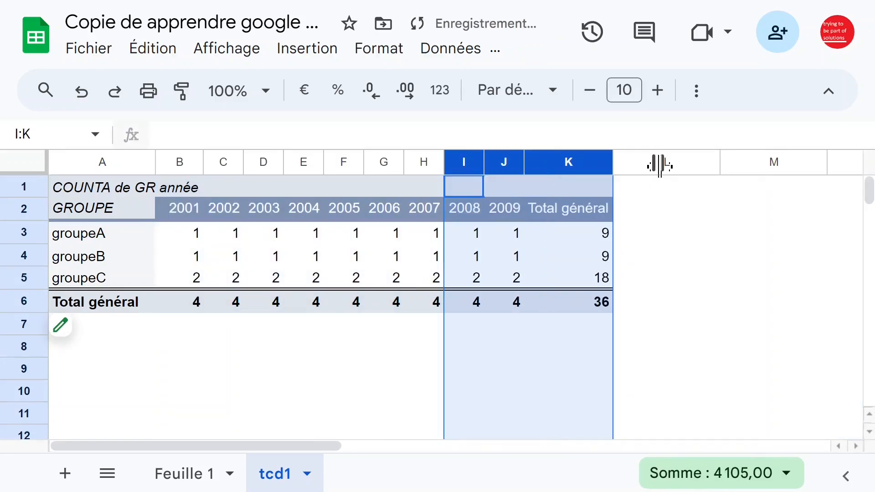
Examine the groupeA counts across the year columns of the pivot table.
click(506, 238)
click(320, 234)
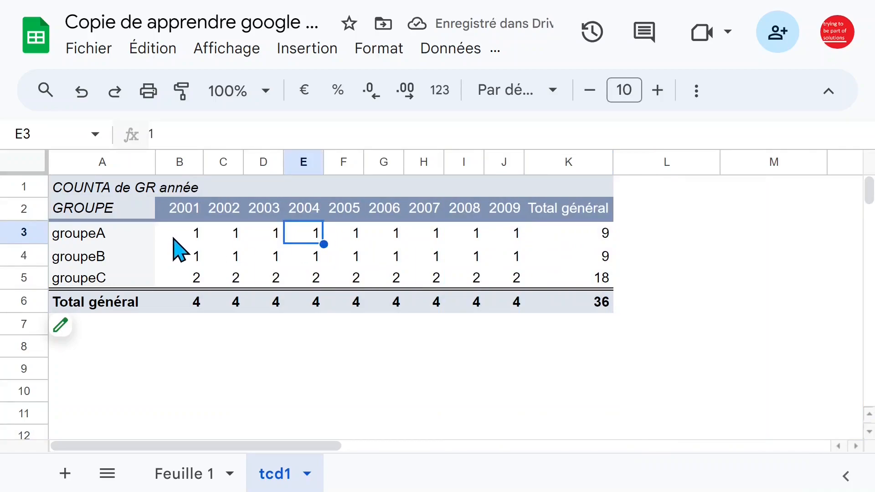
click(178, 237)
click(267, 237)
click(384, 240)
click(97, 240)
click(179, 241)
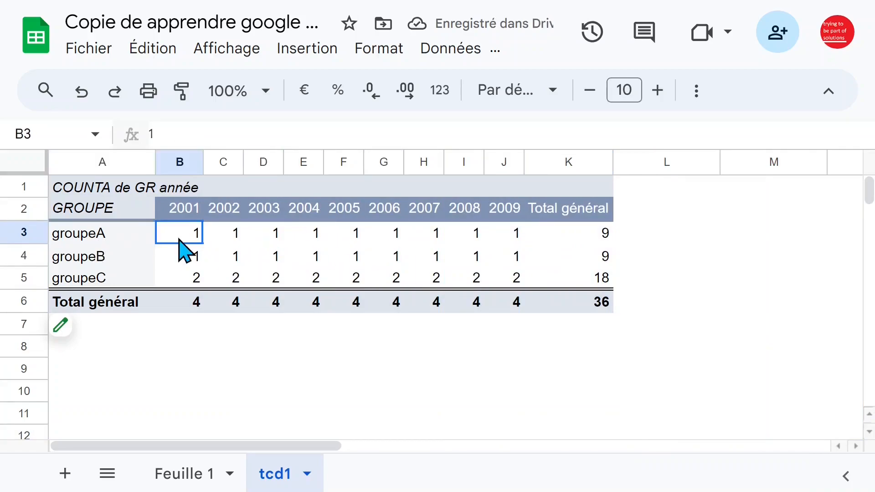
Check the GROUPE and année source columns in Feuille 1 against the pivot table and return to tcd1.
click(201, 473)
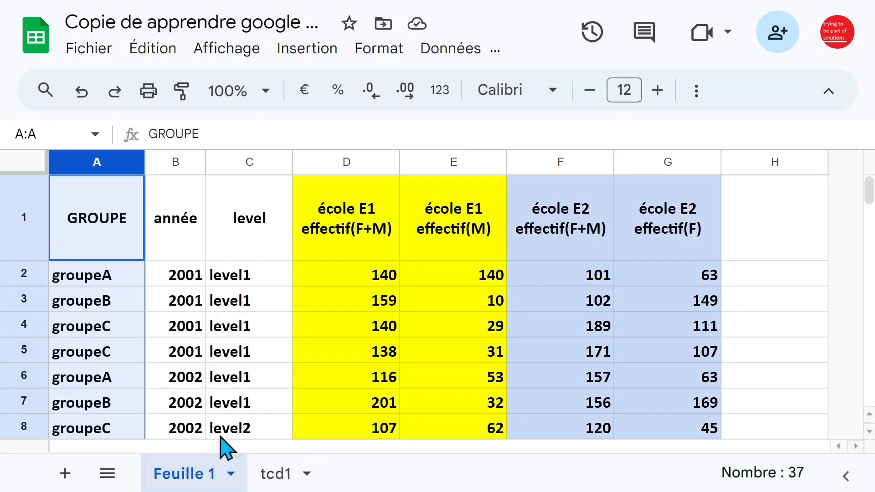
click(110, 308)
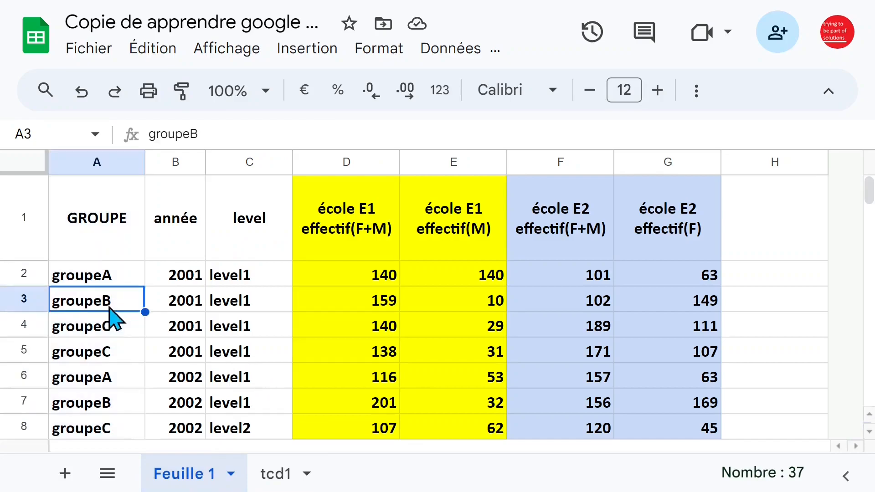
click(93, 163)
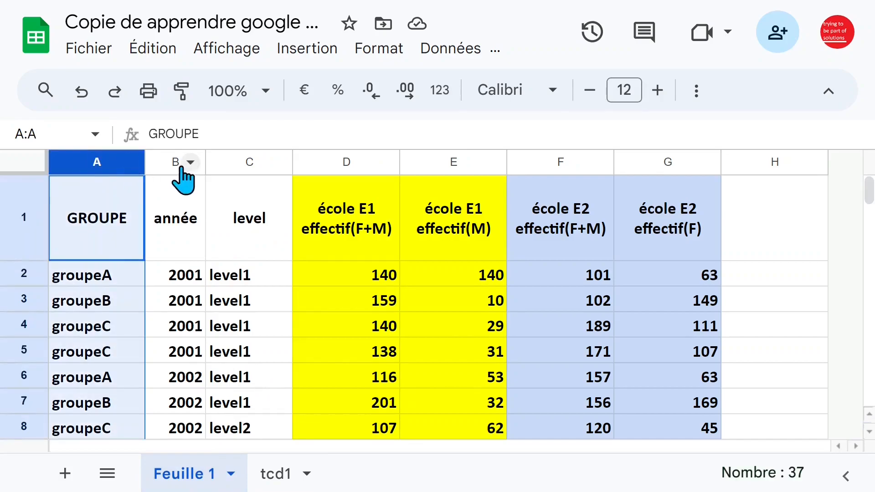
click(166, 164)
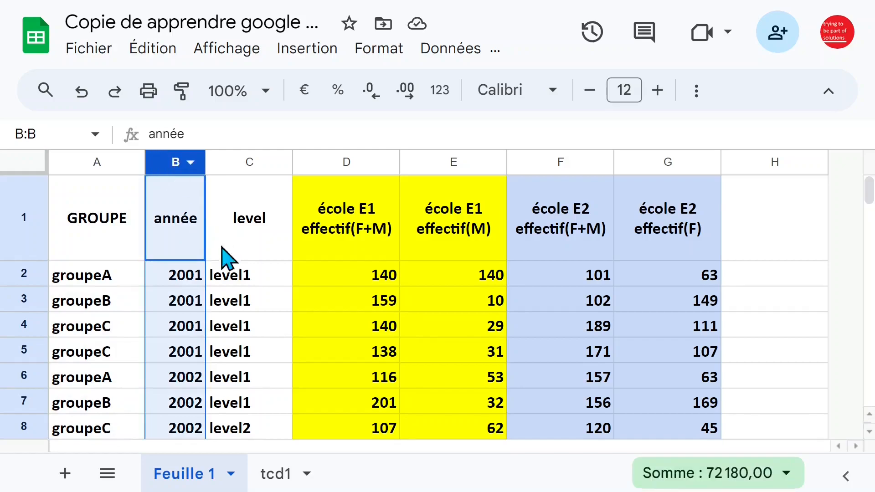
click(243, 278)
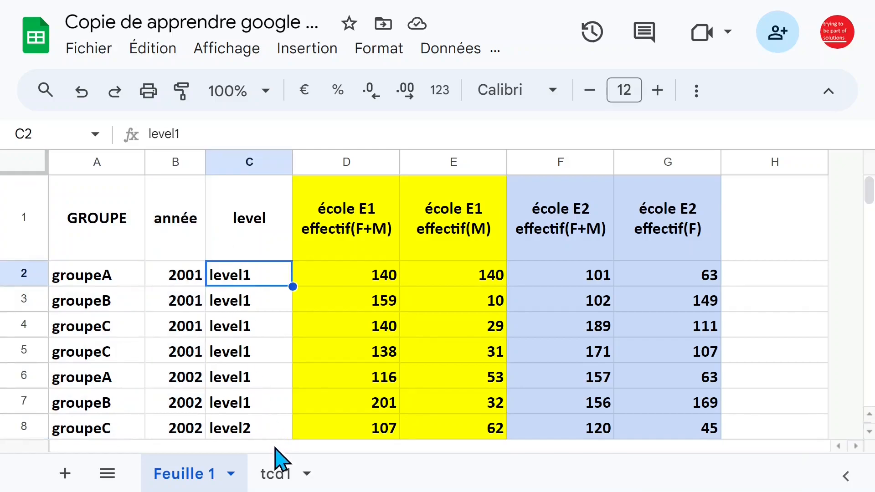
click(274, 474)
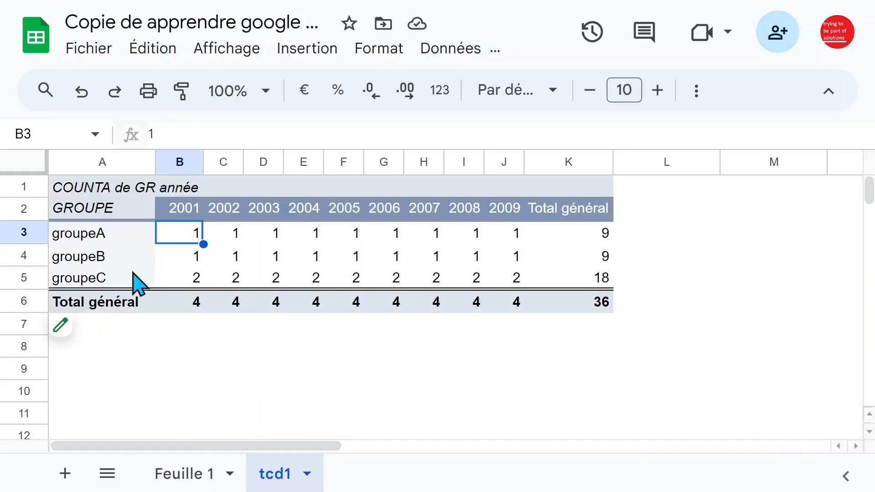
Add the level field to the pivot table rows beneath GROUPE, close the editor and check the groupeA breakdown by level.
click(97, 339)
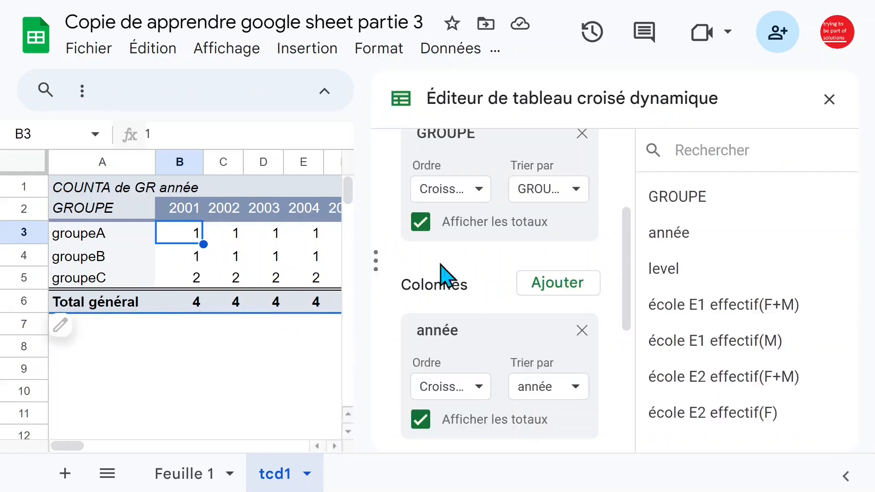
drag(628, 242, 636, 211)
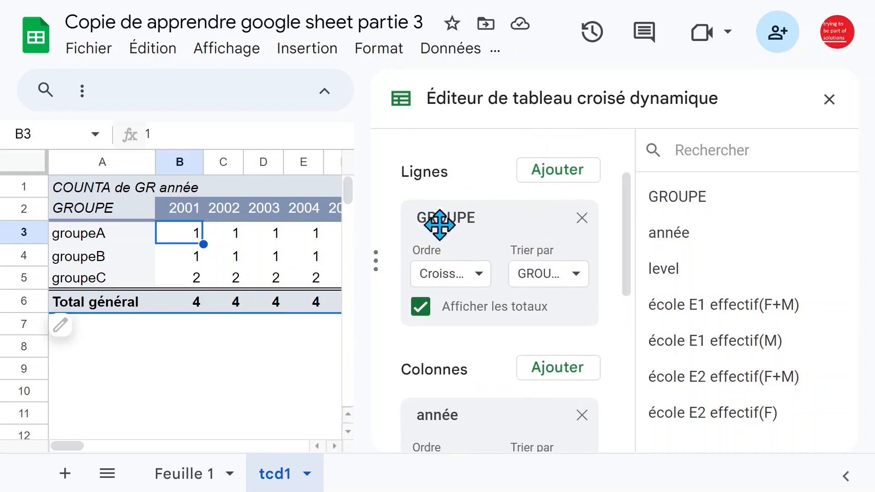
click(556, 171)
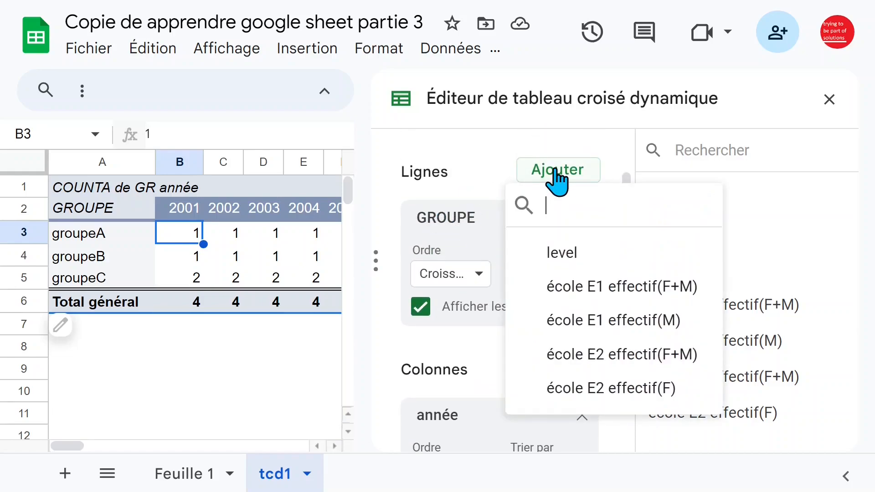
click(563, 253)
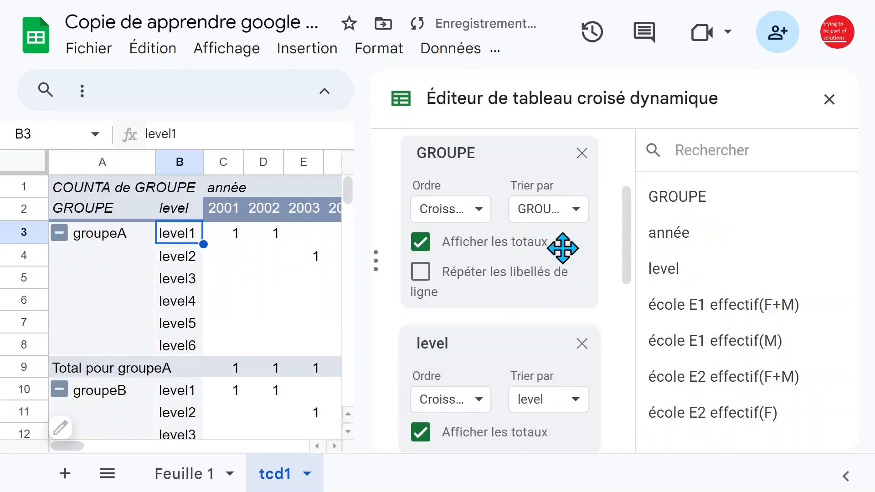
click(828, 100)
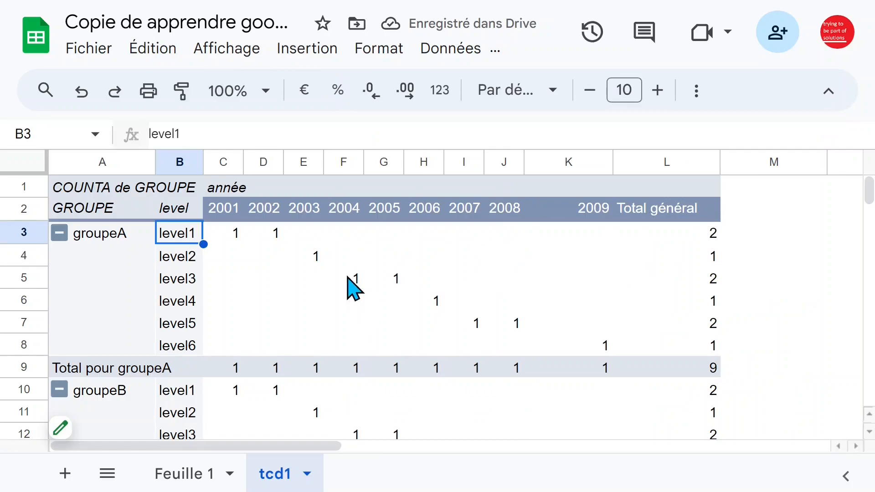
click(471, 280)
click(319, 305)
click(145, 278)
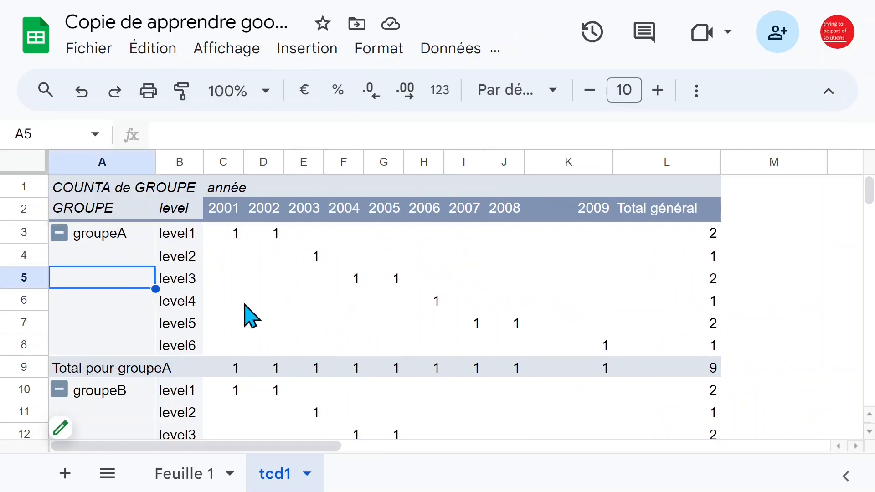
click(171, 278)
click(174, 260)
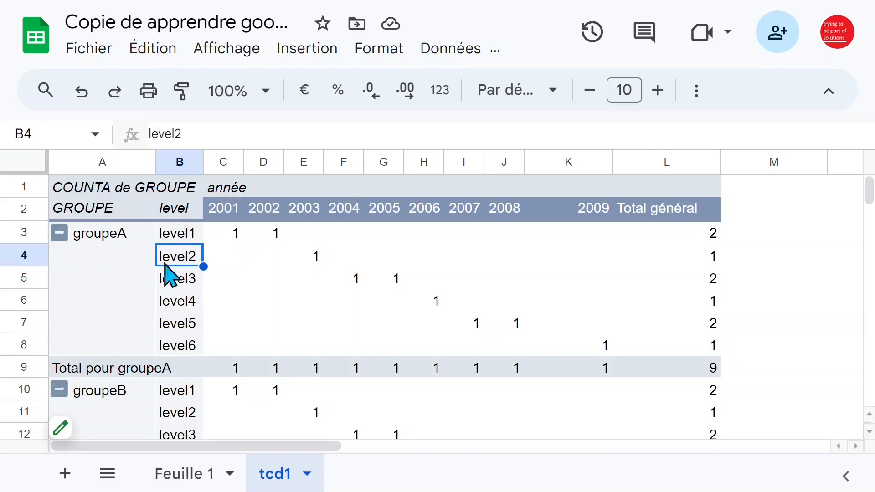
Move the GROUPE row field below level so that groups are nested within each level, and close the pivot table editor.
click(88, 426)
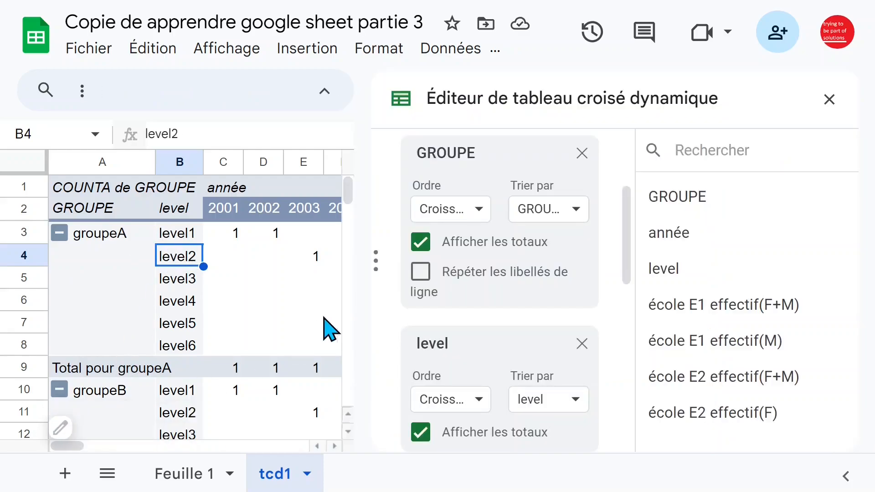
drag(630, 246, 630, 228)
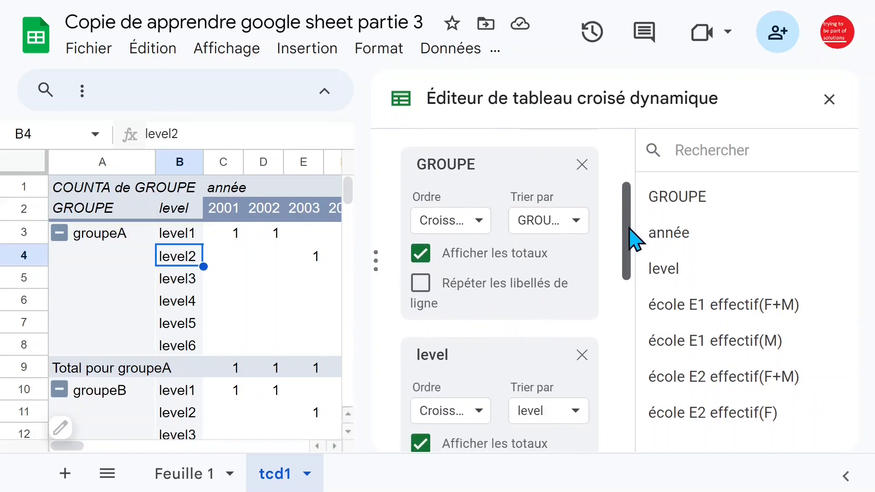
drag(502, 168, 499, 326)
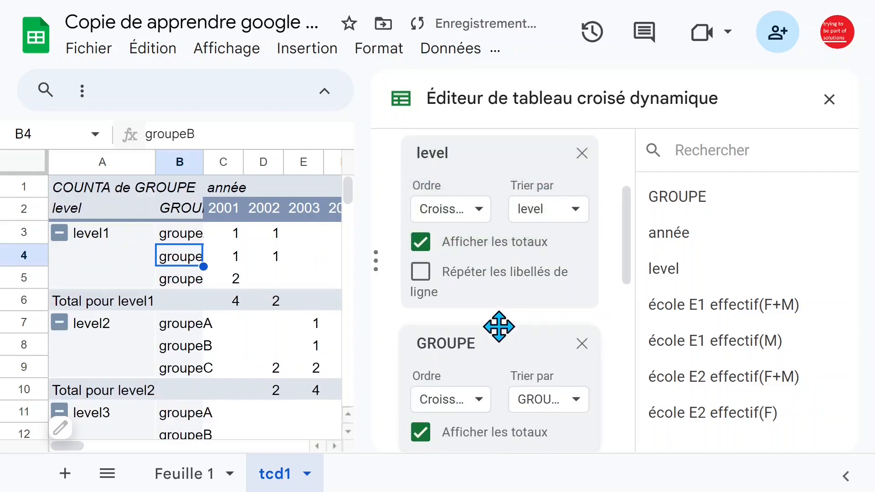
click(829, 100)
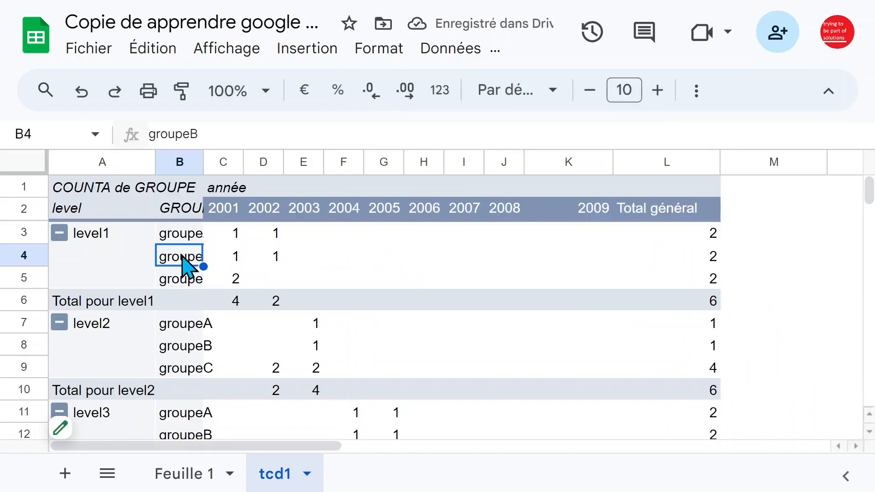
Examine the groupeB counts under level1 across the year columns of the pivot table.
key(Right)
key(Right)
key(Right)
key(Right)
key(Right)
key(Right)
key(Right)
click(215, 259)
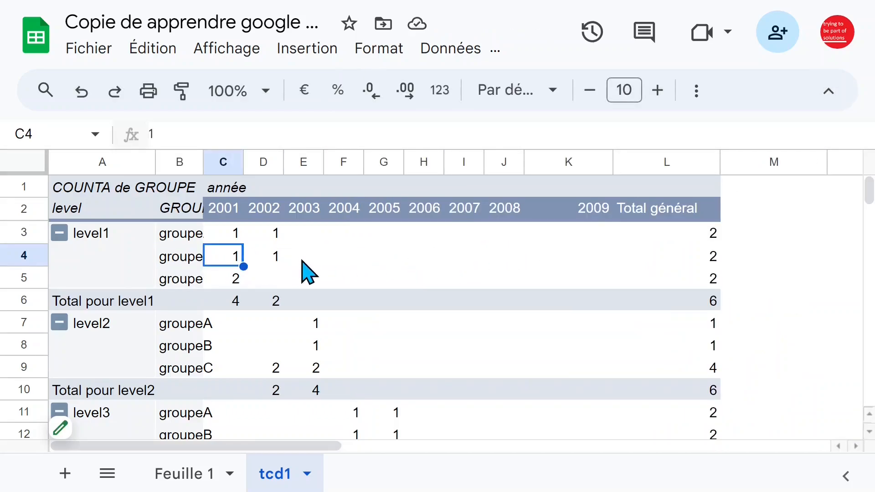
click(187, 255)
Fit the width of column K, which holds the year 2009, to its contents.
click(522, 227)
click(482, 256)
click(598, 218)
double_click(613, 161)
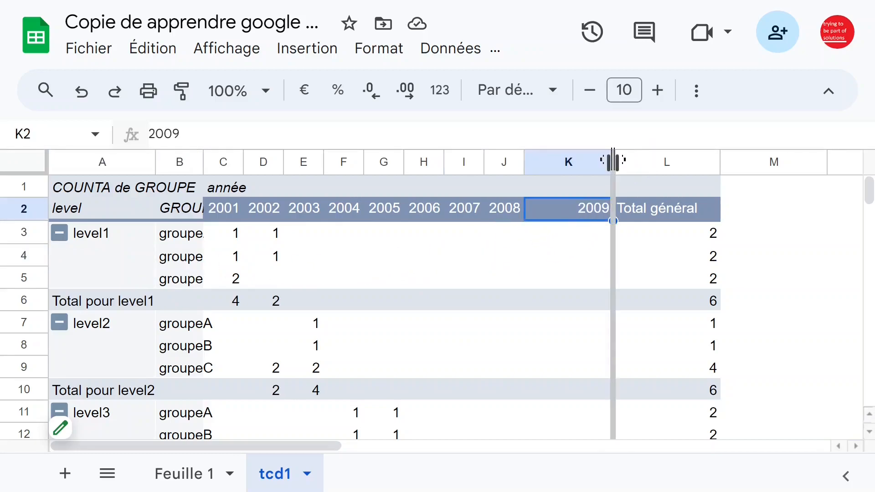
click(253, 235)
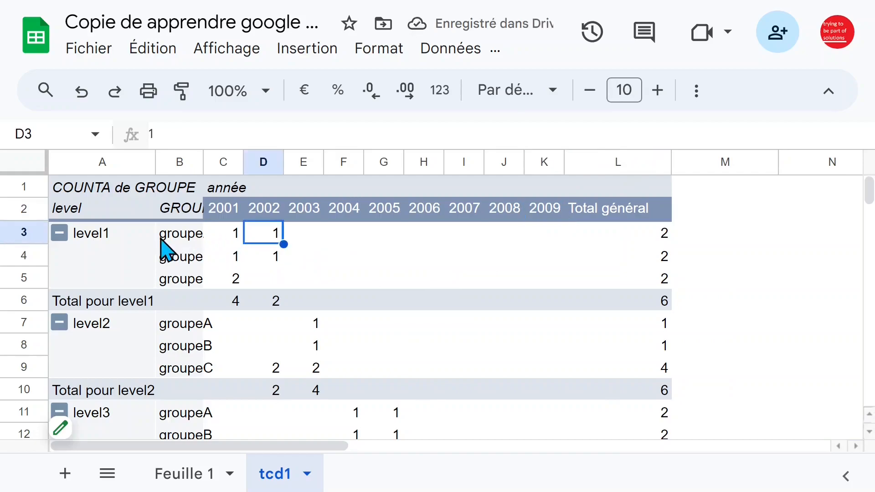
Replace the GROUPE value in the pivot table with école E1 effectif(F+M) summarised by SUM, and close the editor.
click(111, 433)
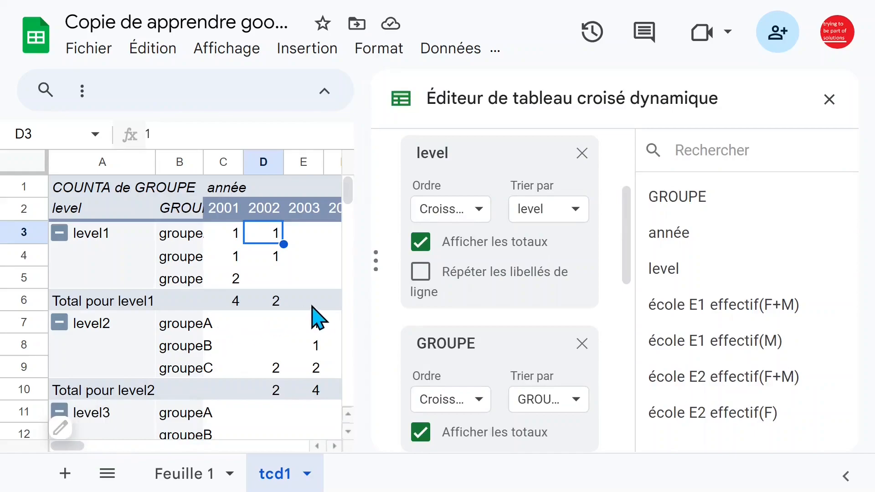
drag(628, 250, 629, 376)
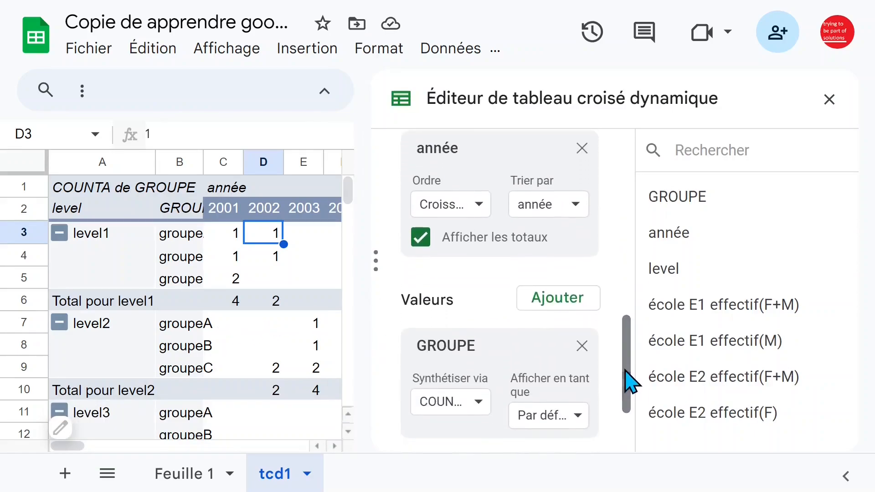
click(582, 346)
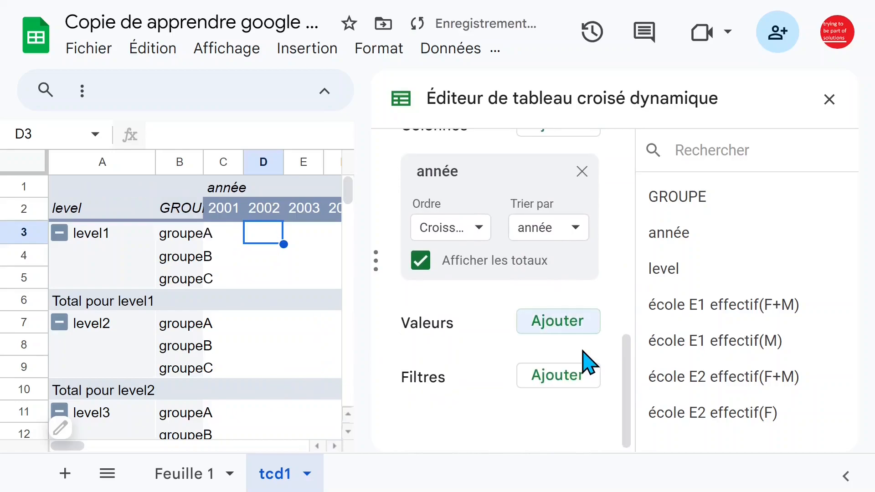
click(561, 327)
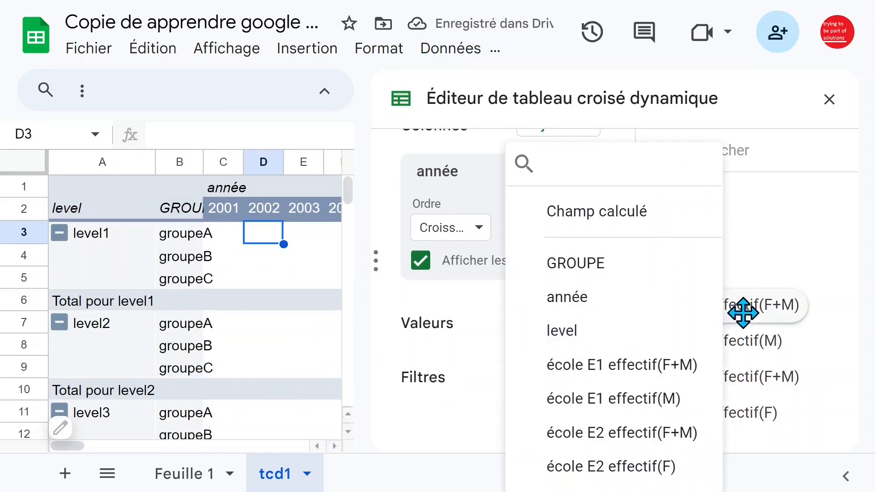
click(660, 378)
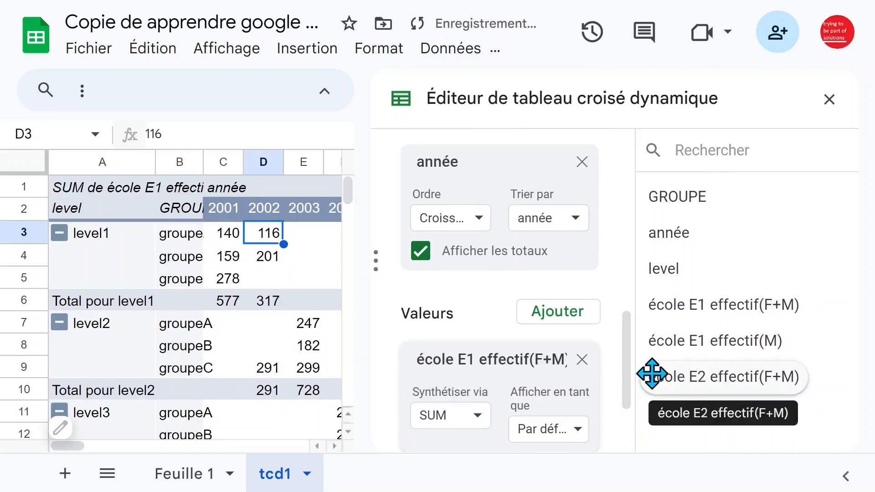
click(829, 99)
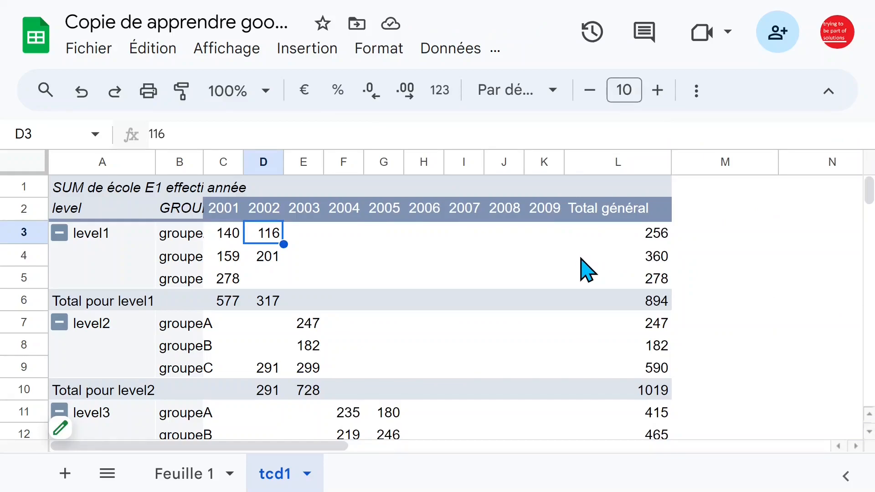
Check the pivot table down to its grand total row and fit the width of the GROUPE column B to its contents.
scroll(586, 271, down, 10)
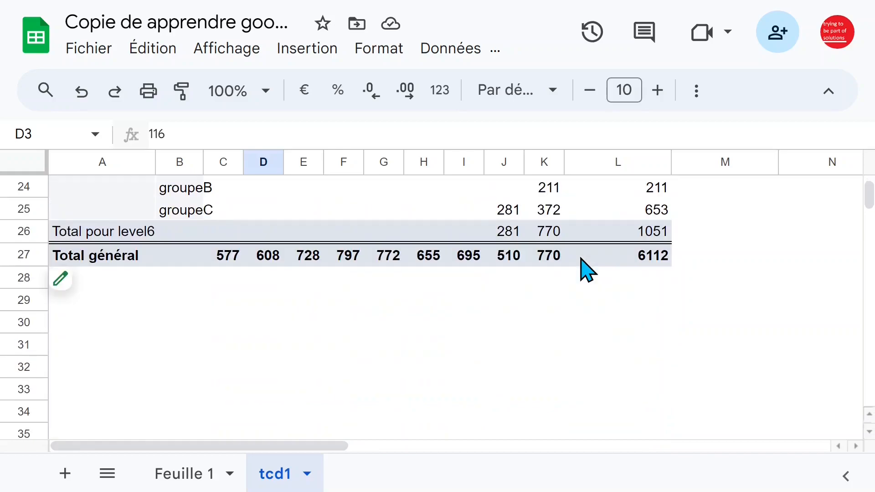
scroll(587, 271, up, 10)
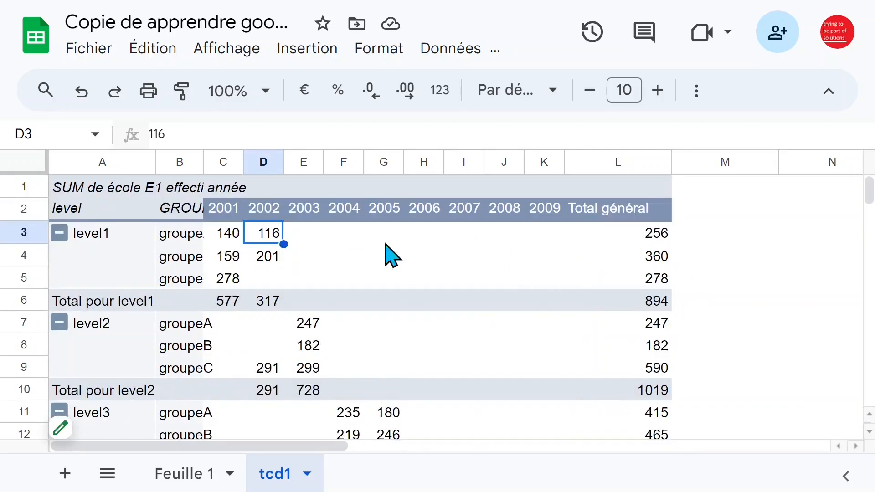
click(199, 208)
double_click(203, 163)
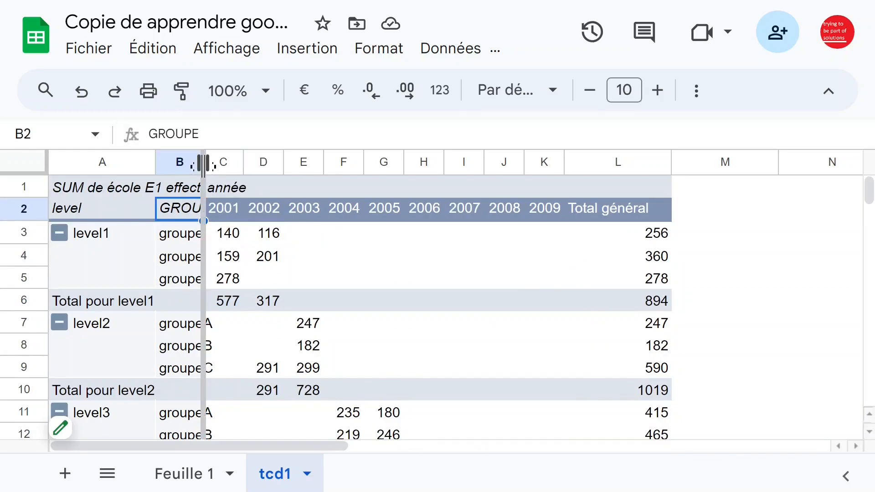
click(200, 235)
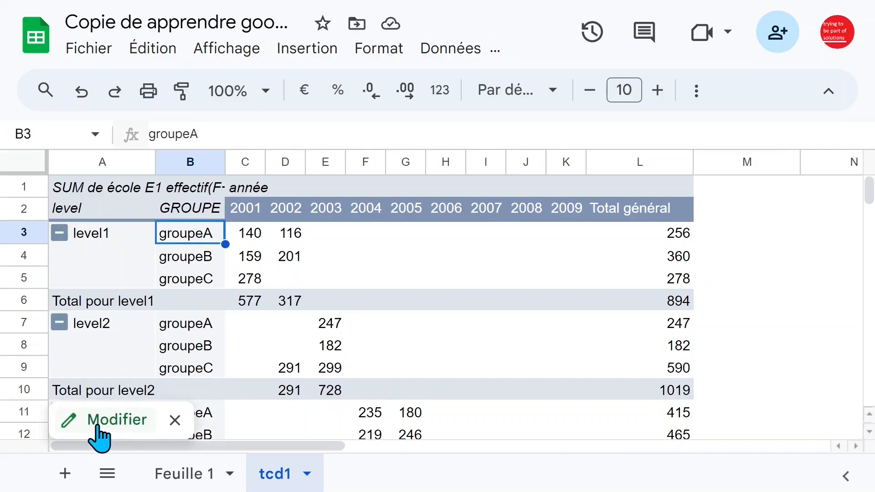
Order the pivot table's row fields with GROUPE first and level beneath it, and close the editor.
click(116, 419)
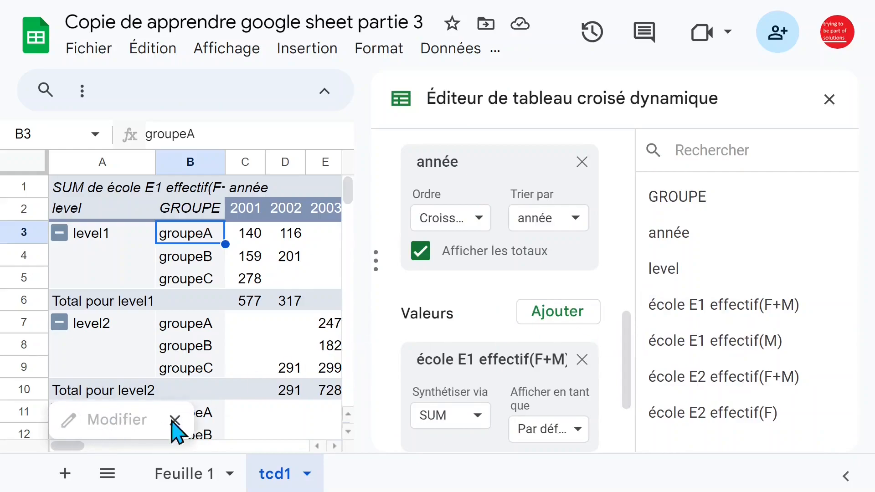
drag(628, 344, 647, 200)
drag(496, 189, 492, 334)
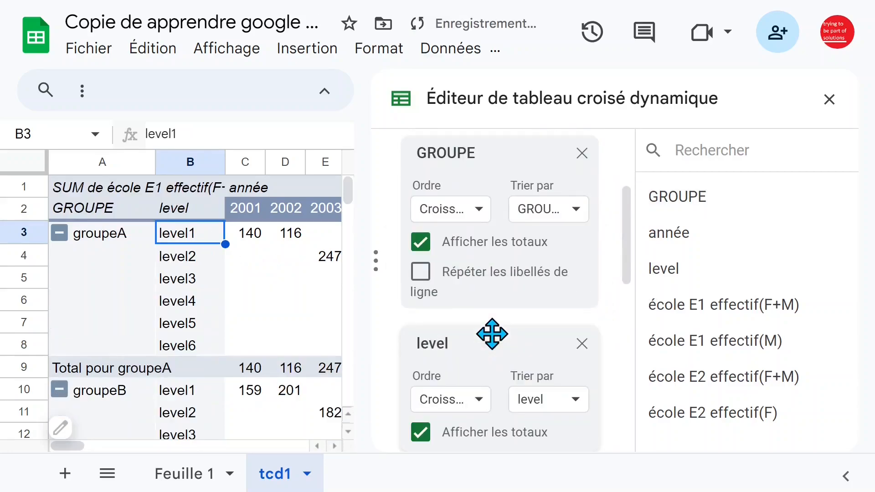
click(829, 99)
Review the year headers of the pivot table and the année column field settings in the pivot table editor.
click(364, 233)
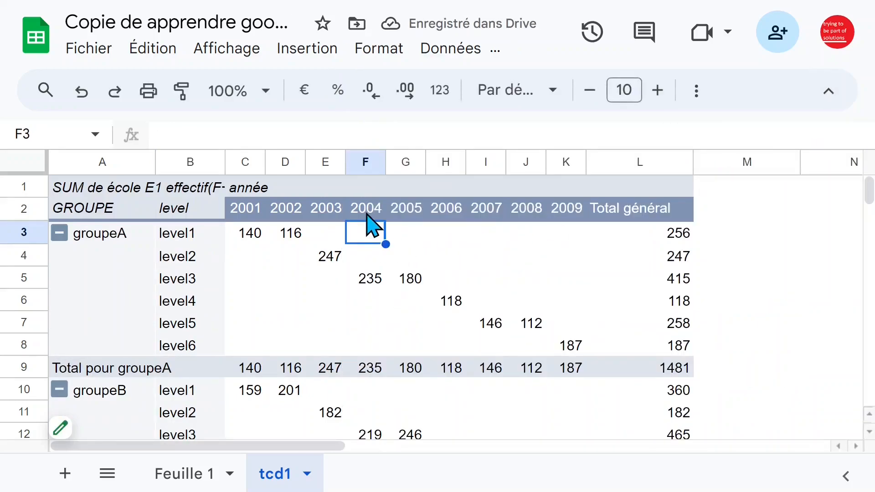
click(369, 213)
click(319, 215)
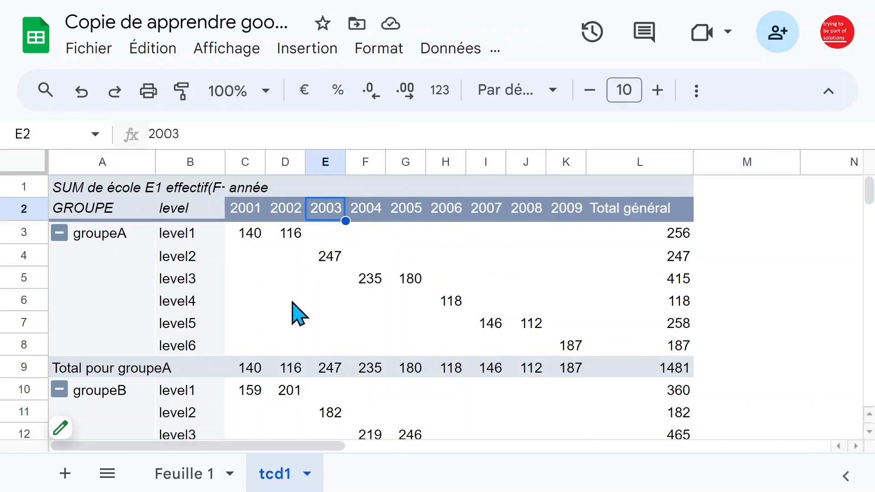
click(85, 425)
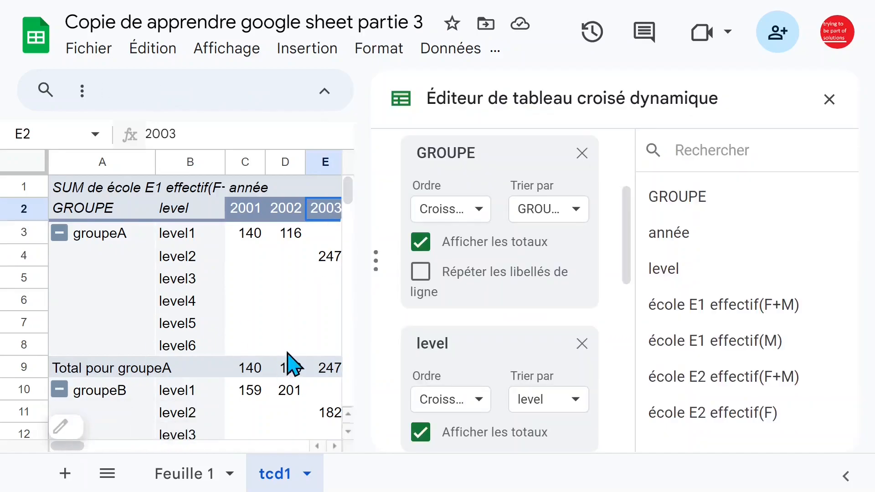
drag(624, 244, 630, 342)
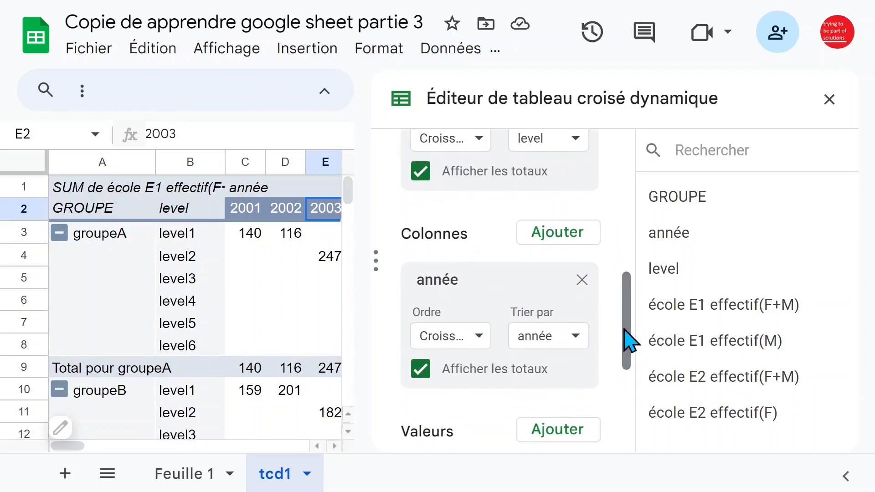
click(829, 99)
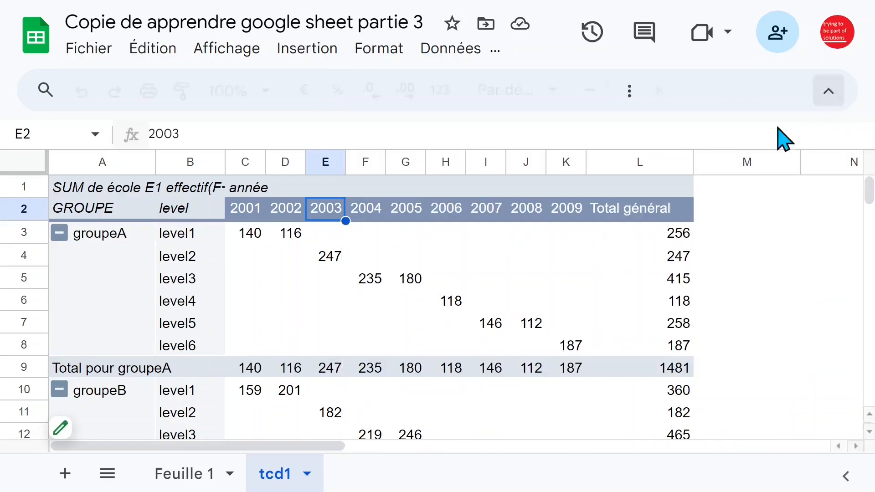
Fit the width of column A to its contents so the full SUM de école E1 effectif(F+M) title shows.
click(177, 208)
double_click(156, 163)
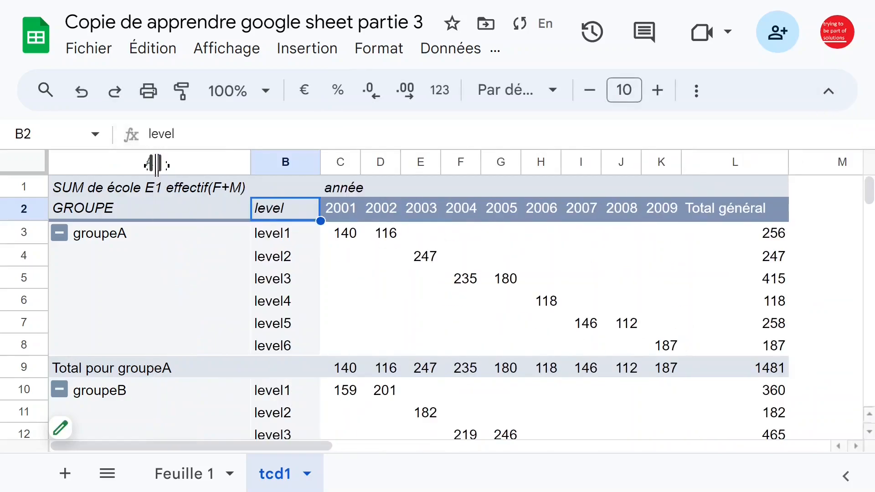
click(413, 240)
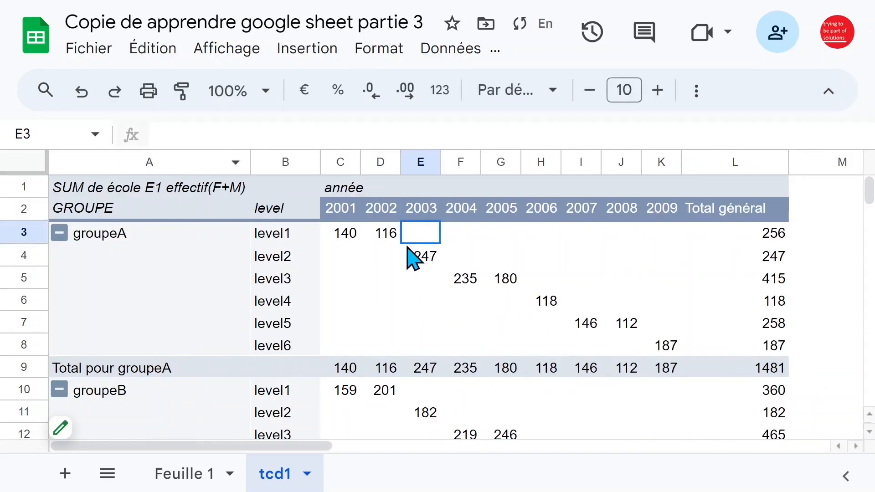
click(376, 235)
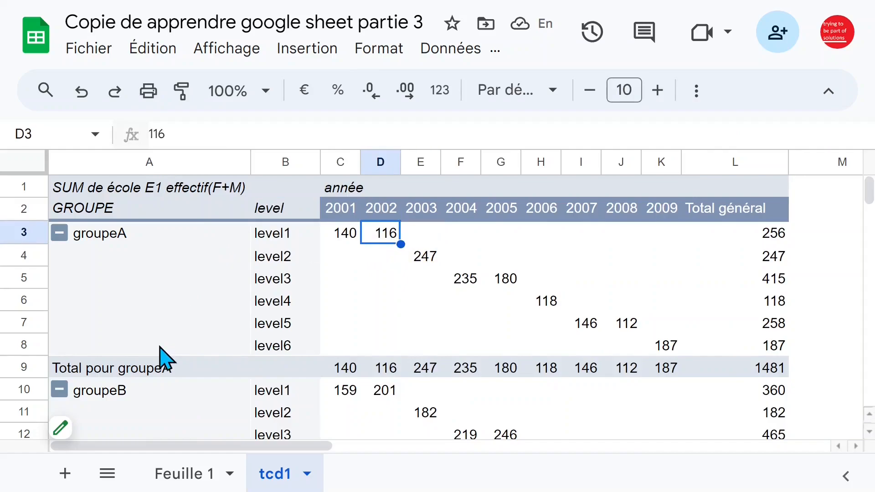
Move année from the column fields to the row fields beneath GROUPE in place of level, and fit column C's width to its title.
mouse_move(68, 444)
click(97, 435)
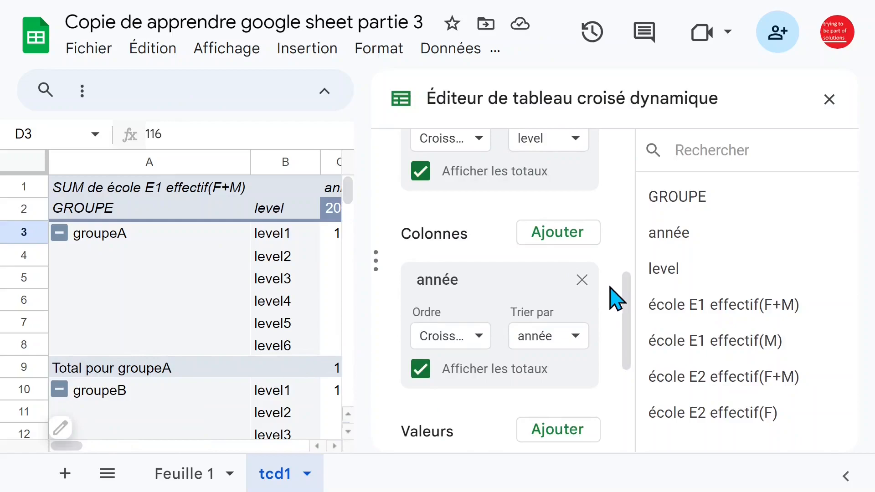
scroll(633, 319, down, 1)
drag(633, 322, 630, 294)
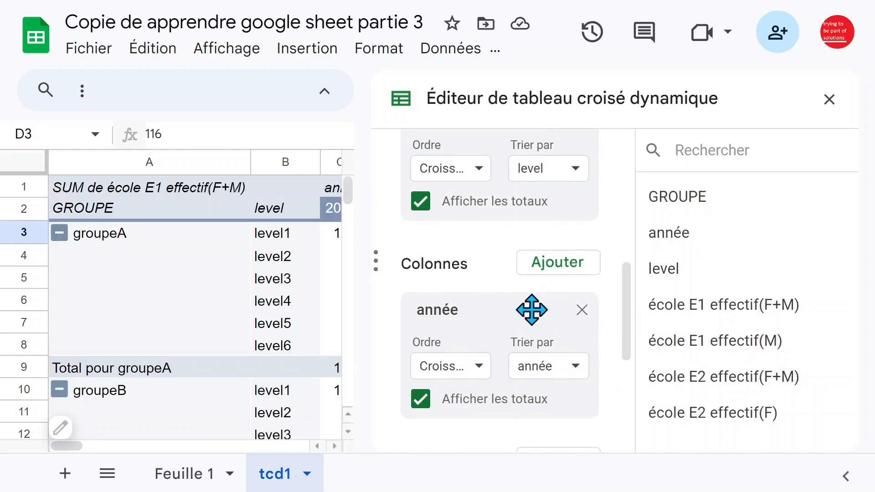
drag(487, 309, 508, 154)
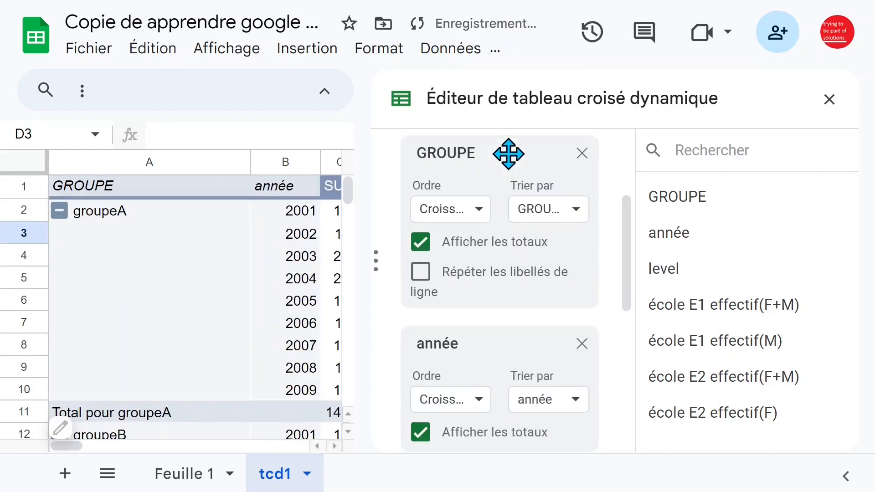
click(829, 100)
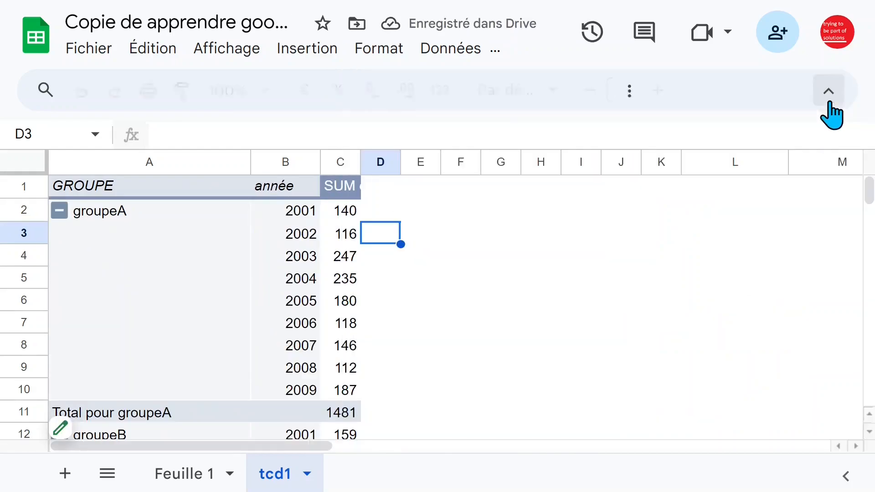
double_click(359, 162)
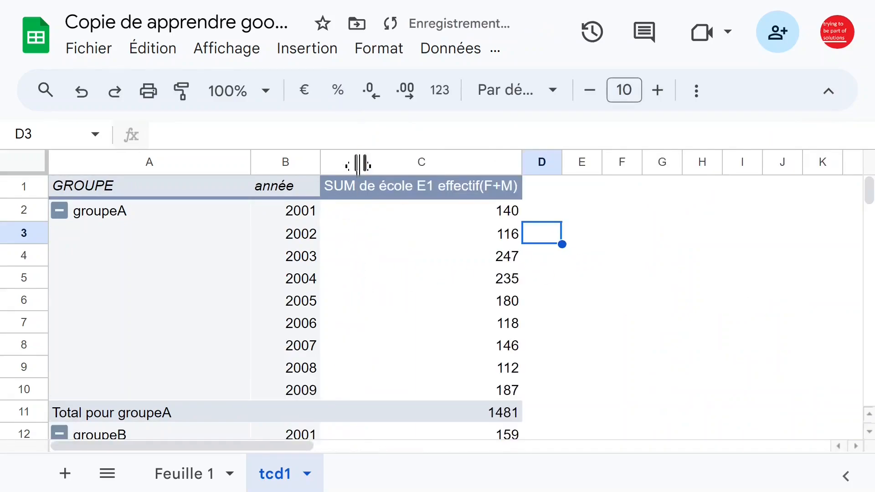
Add level as the column field of the pivot table and close the editor.
key(Left)
click(288, 304)
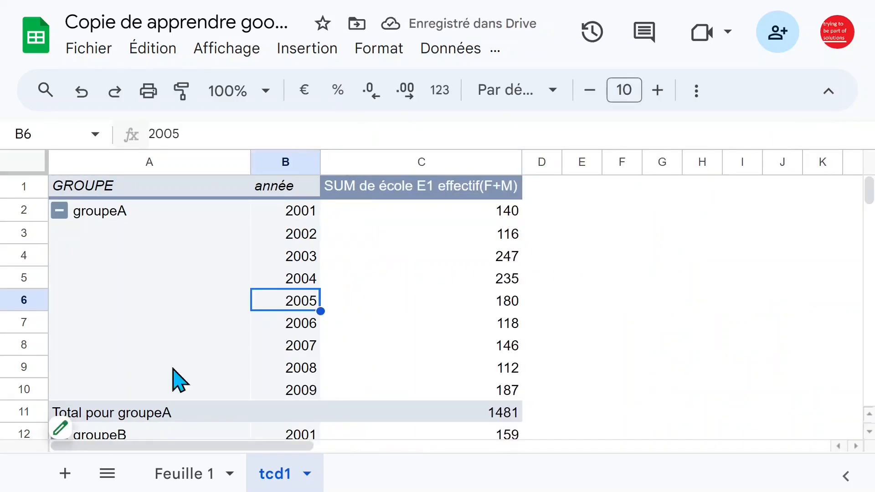
click(90, 426)
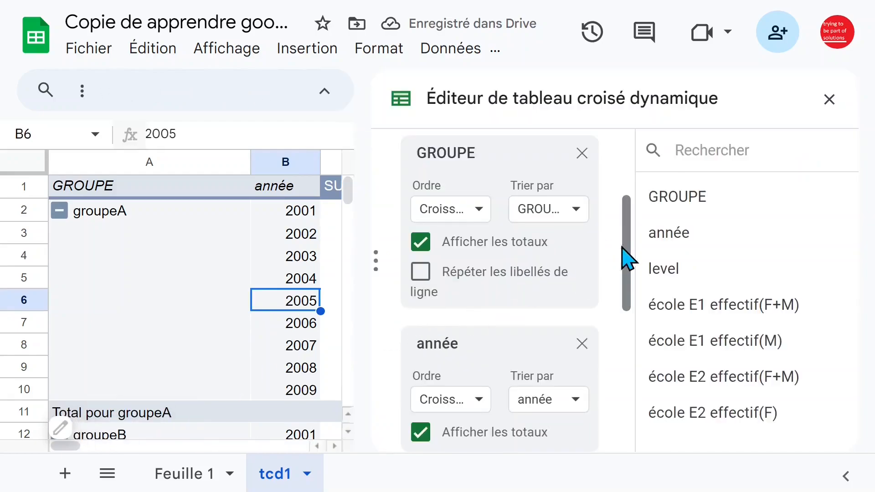
drag(631, 257, 630, 329)
click(569, 301)
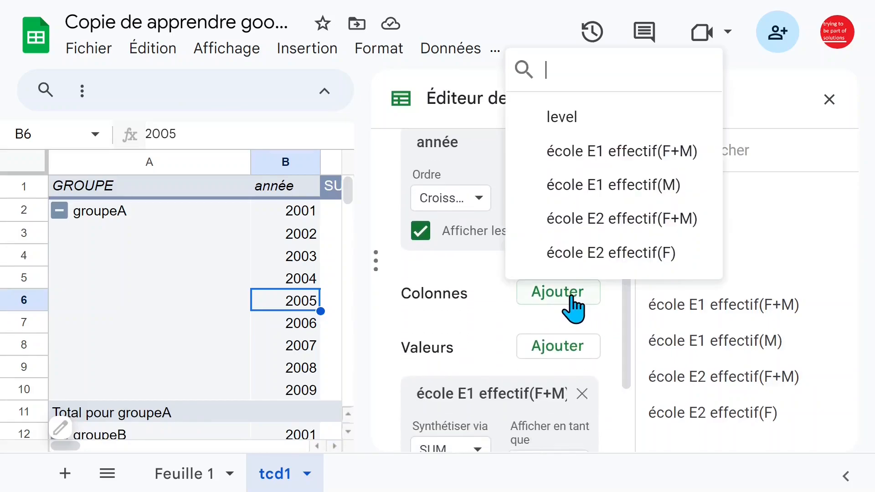
click(579, 117)
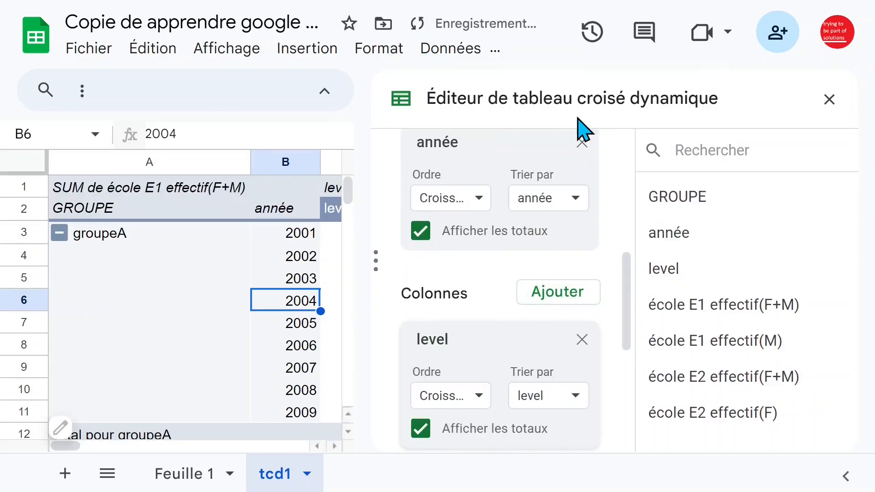
click(828, 101)
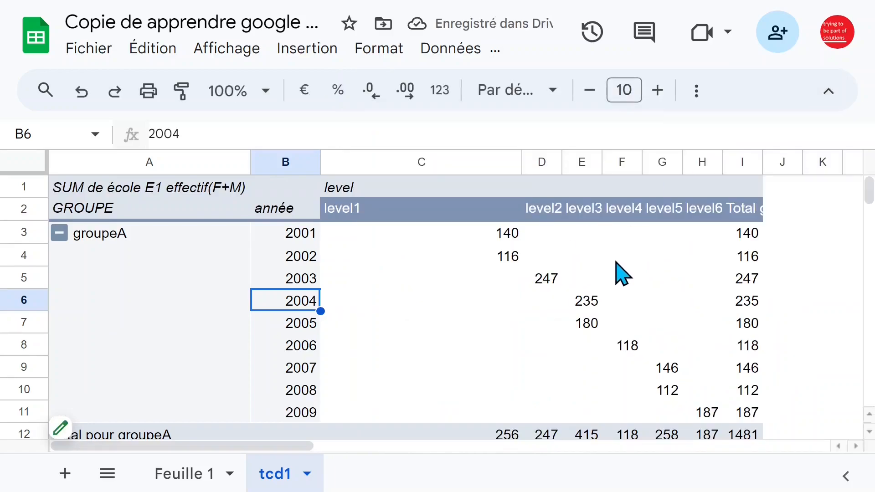
Fit the width of the level1 column C to its contents and check the Total général values for each année.
click(505, 280)
click(492, 232)
double_click(521, 162)
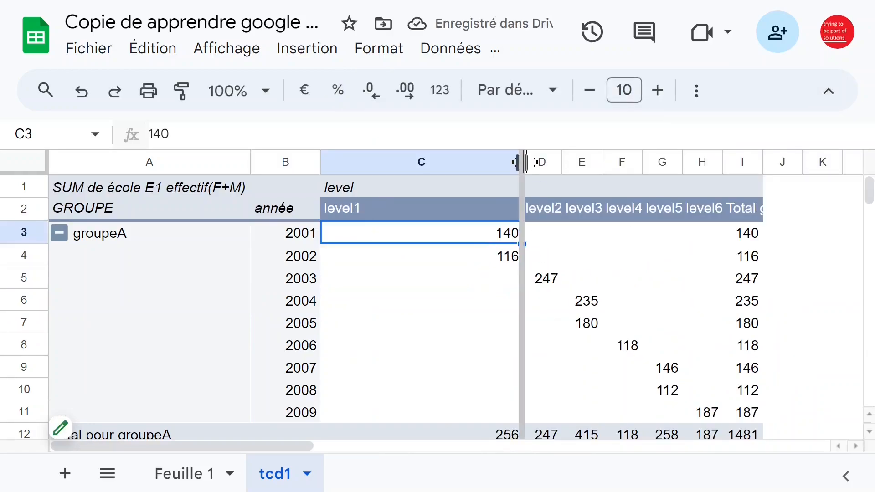
click(524, 255)
click(579, 239)
click(592, 280)
click(580, 322)
click(583, 264)
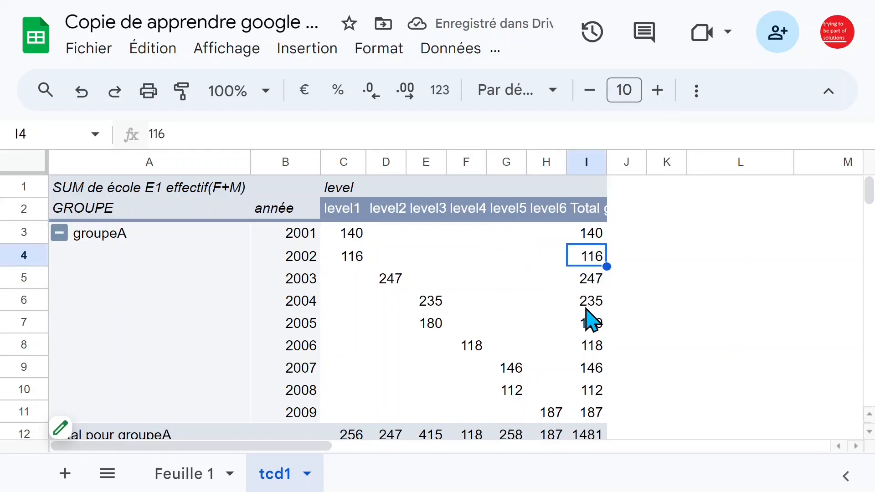